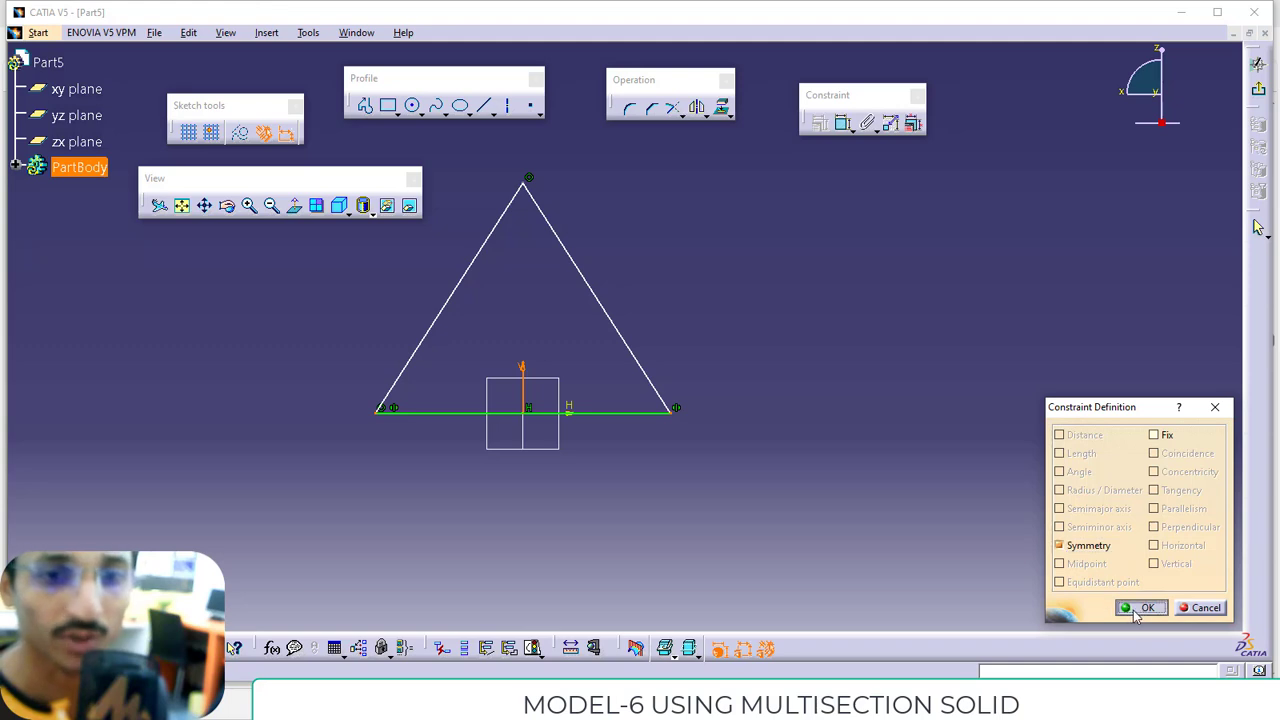
- Apply the symmetry constraint to the triangle and dimension its base at 50 mm
left_click(1141, 607)
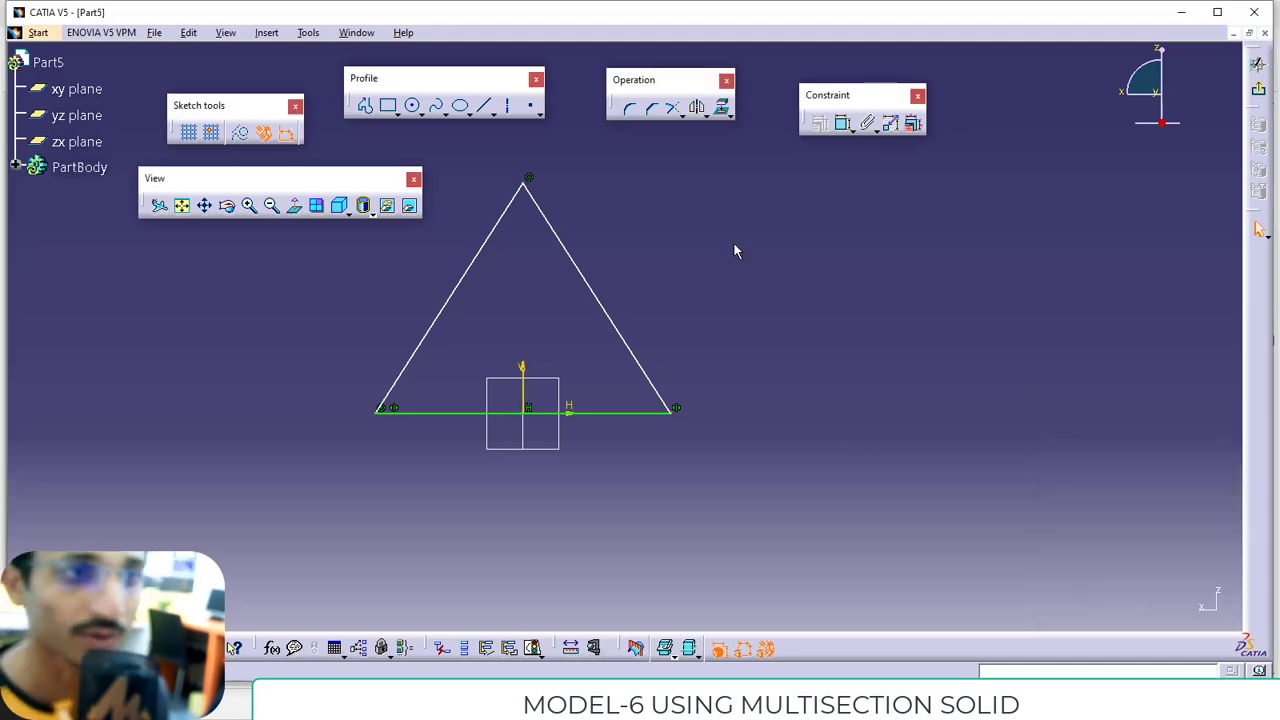
left_click(596, 420)
left_click(546, 491)
key("alt+Tab")
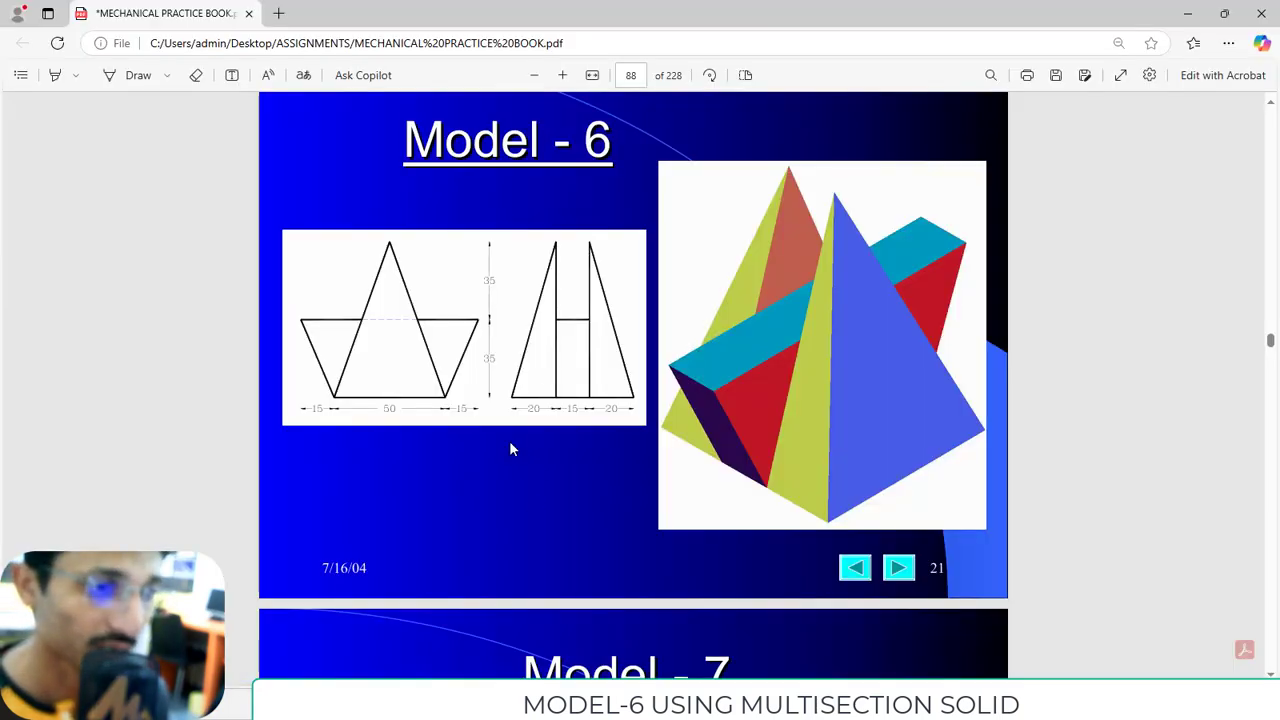
key("alt+Tab")
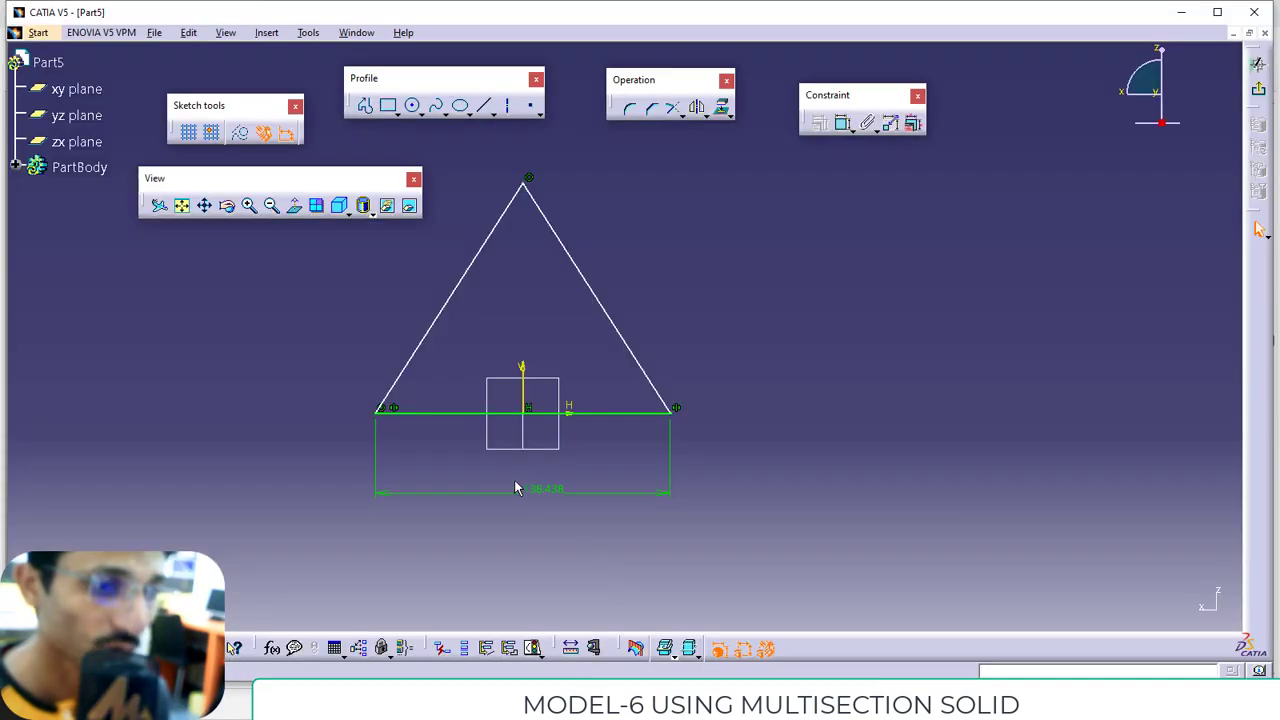
double_click(540, 489)
type("5")
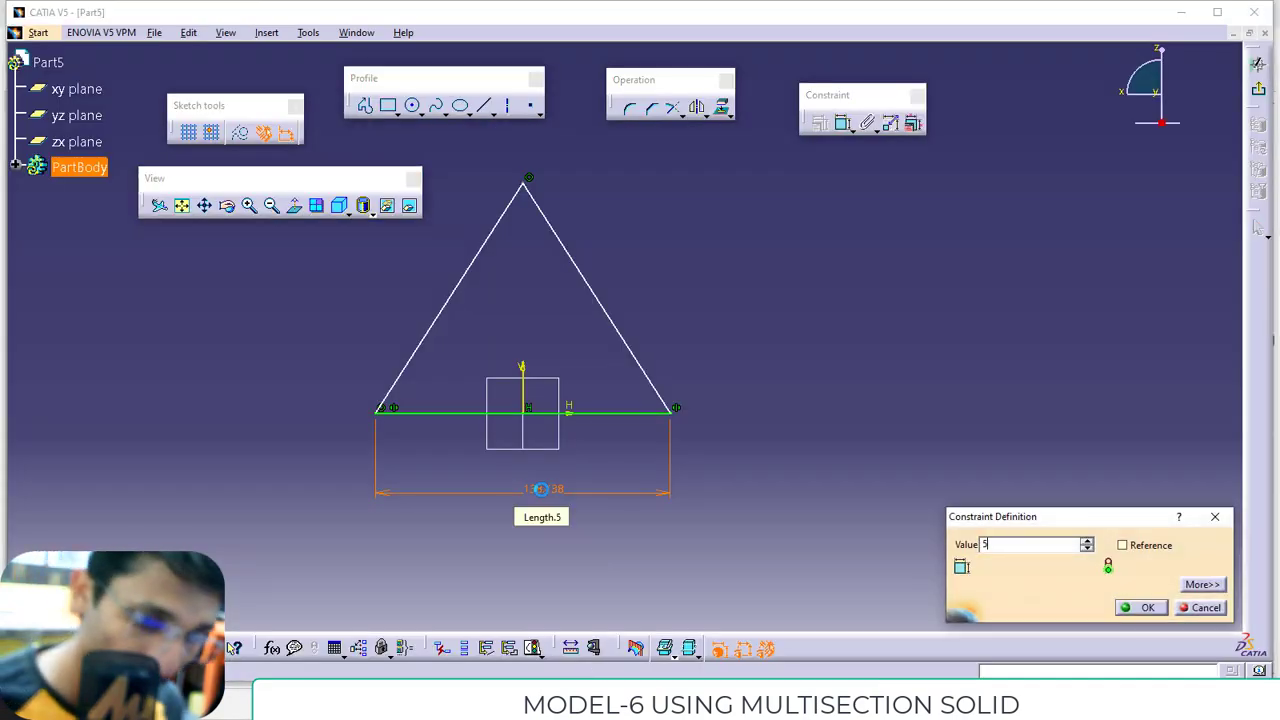
type("0")
key("Return")
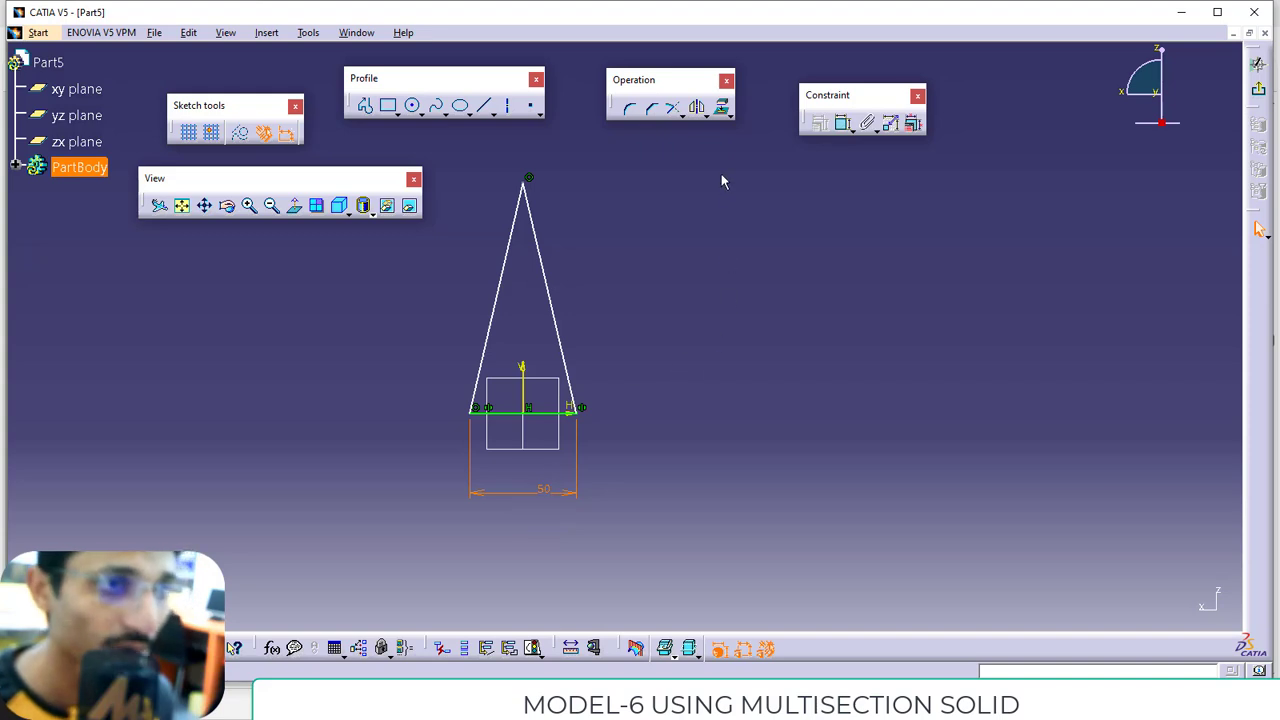
- Dimension the triangle's height from base to apex at 70 mm and exit the sketch
left_click(842, 124)
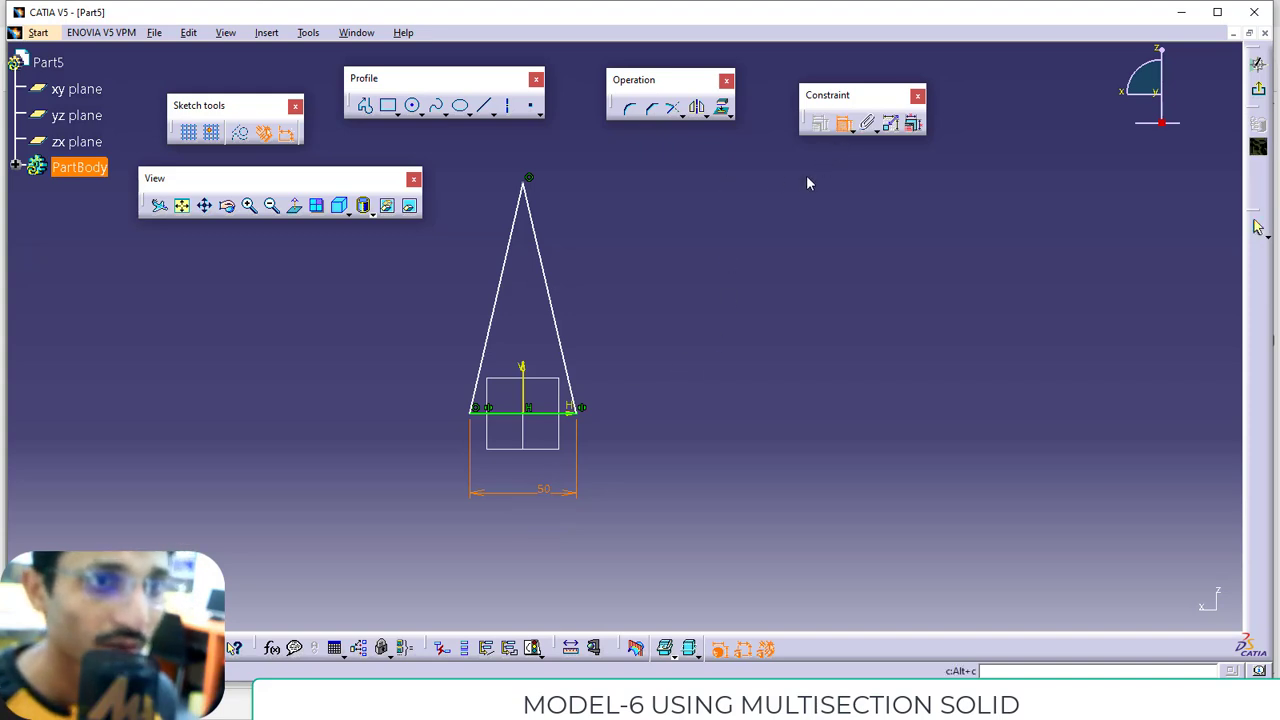
left_click(530, 410)
left_click(524, 182)
left_click(630, 295)
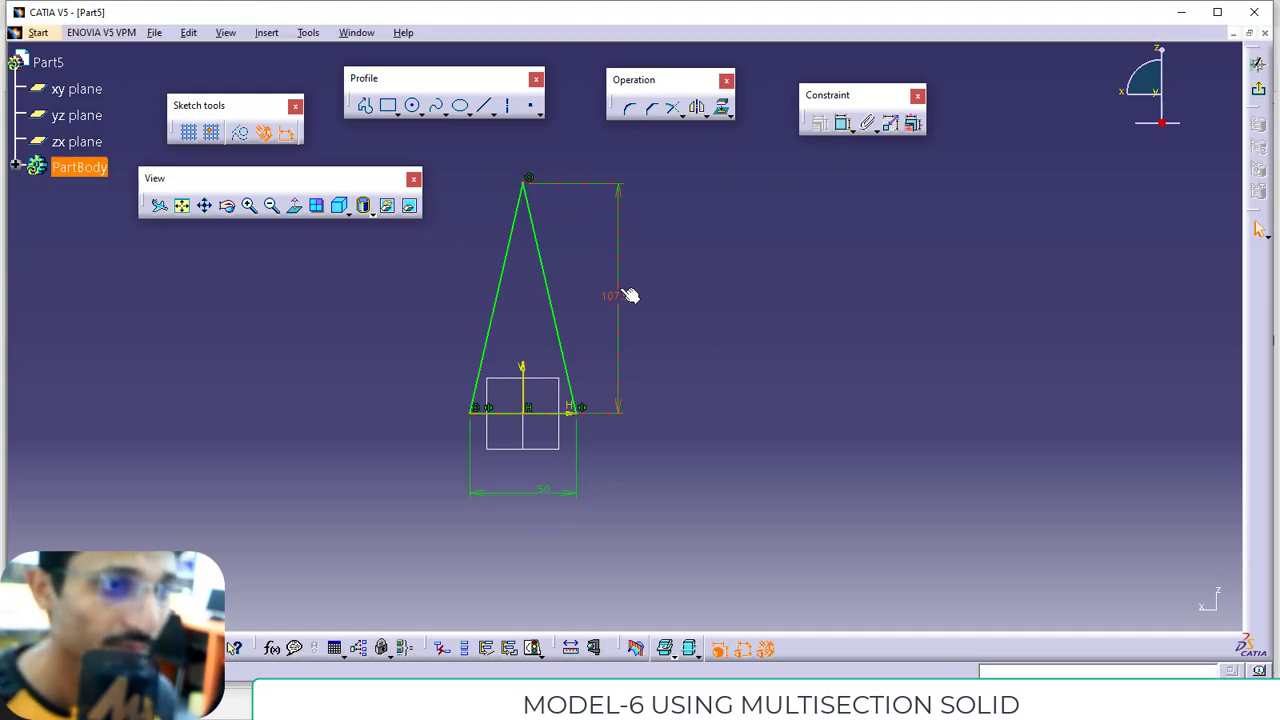
double_click(626, 298)
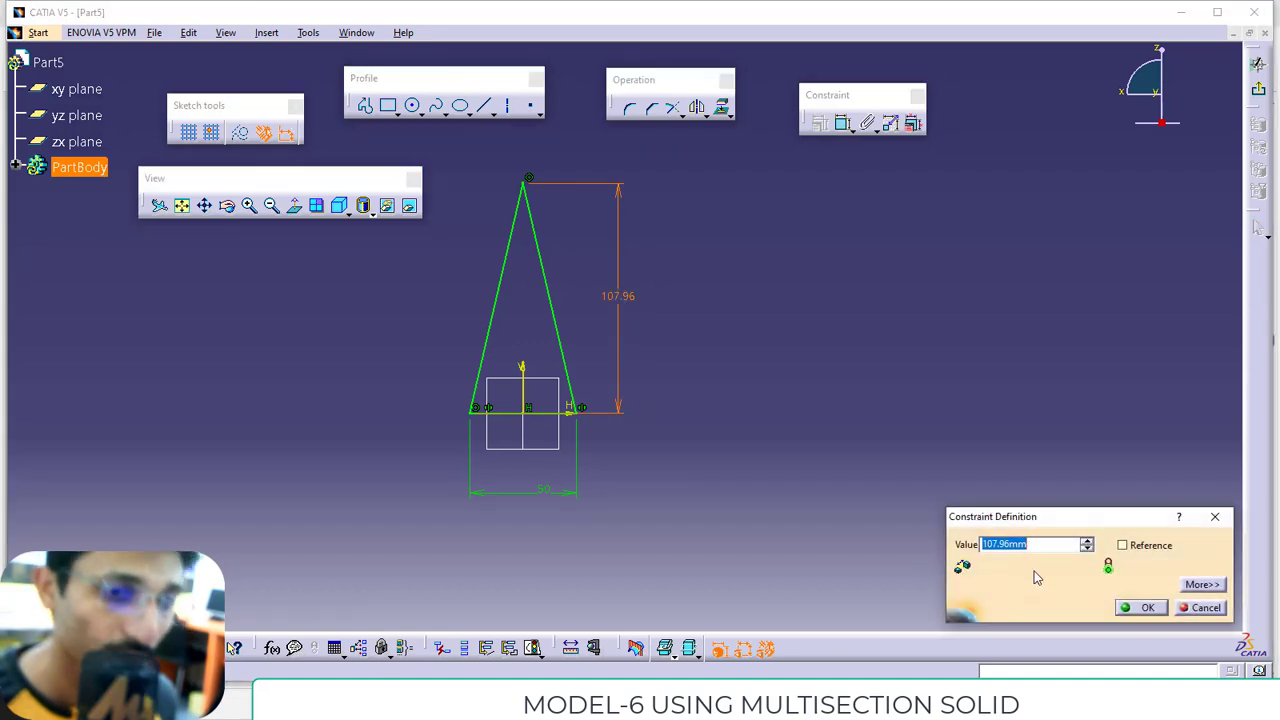
type("7")
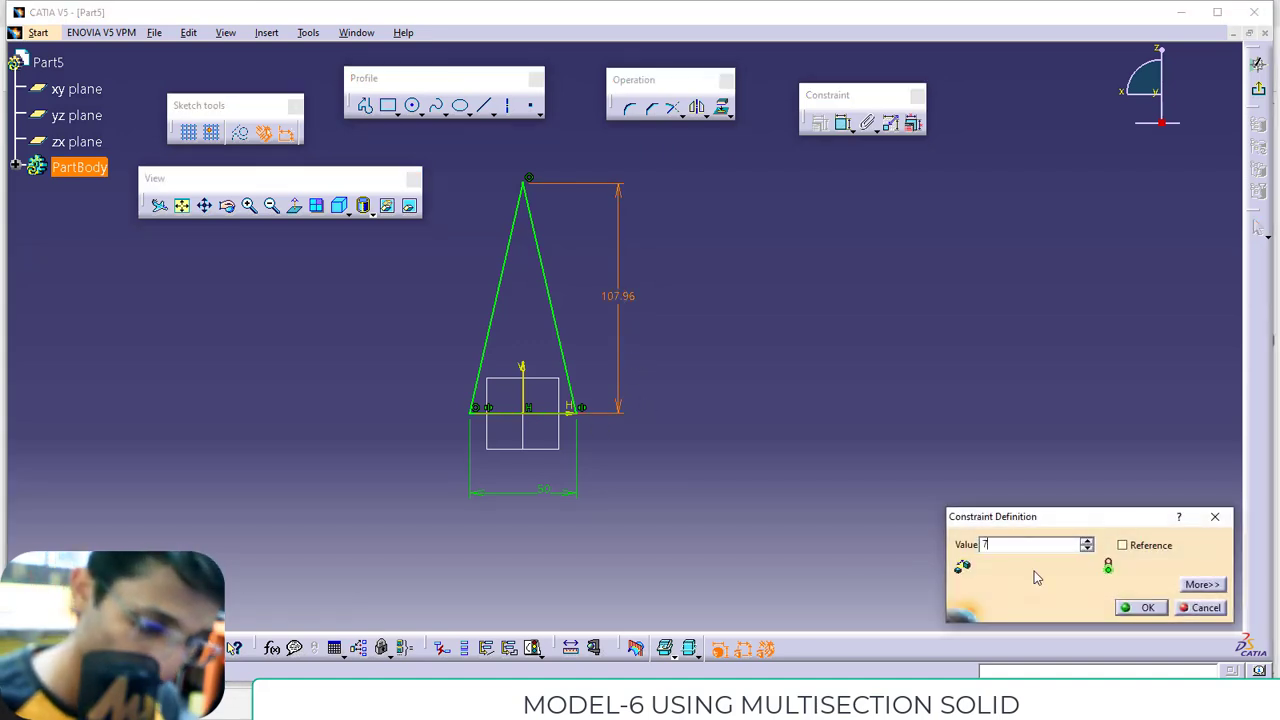
type("0")
key("Return")
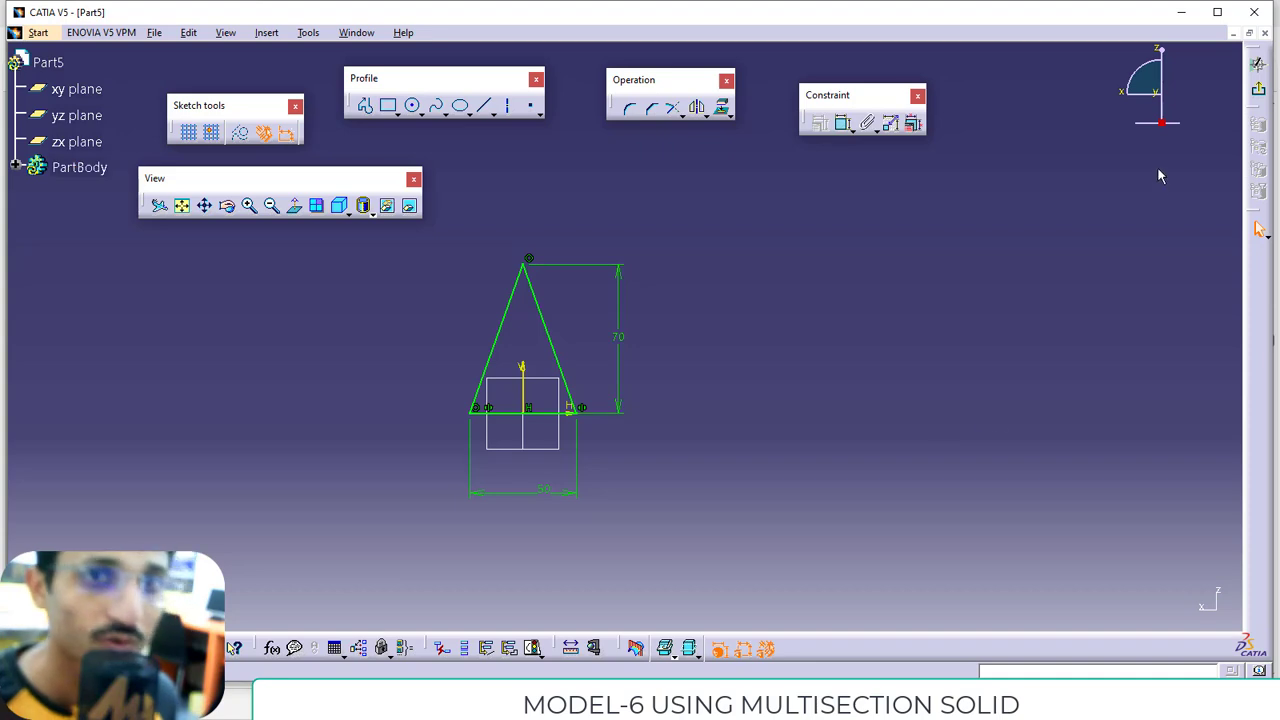
left_click(1258, 90)
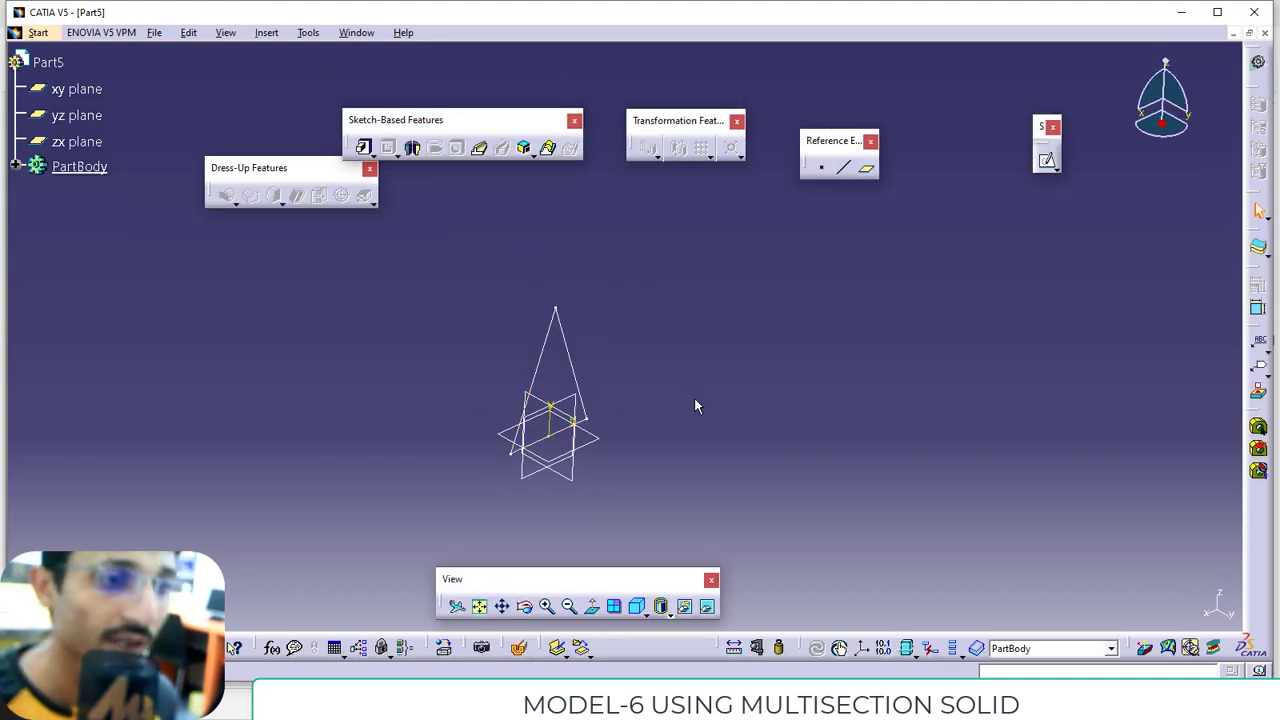
- Check the Model-6 reference drawing and start a new sketch on the yz plane
key("alt+Tab")
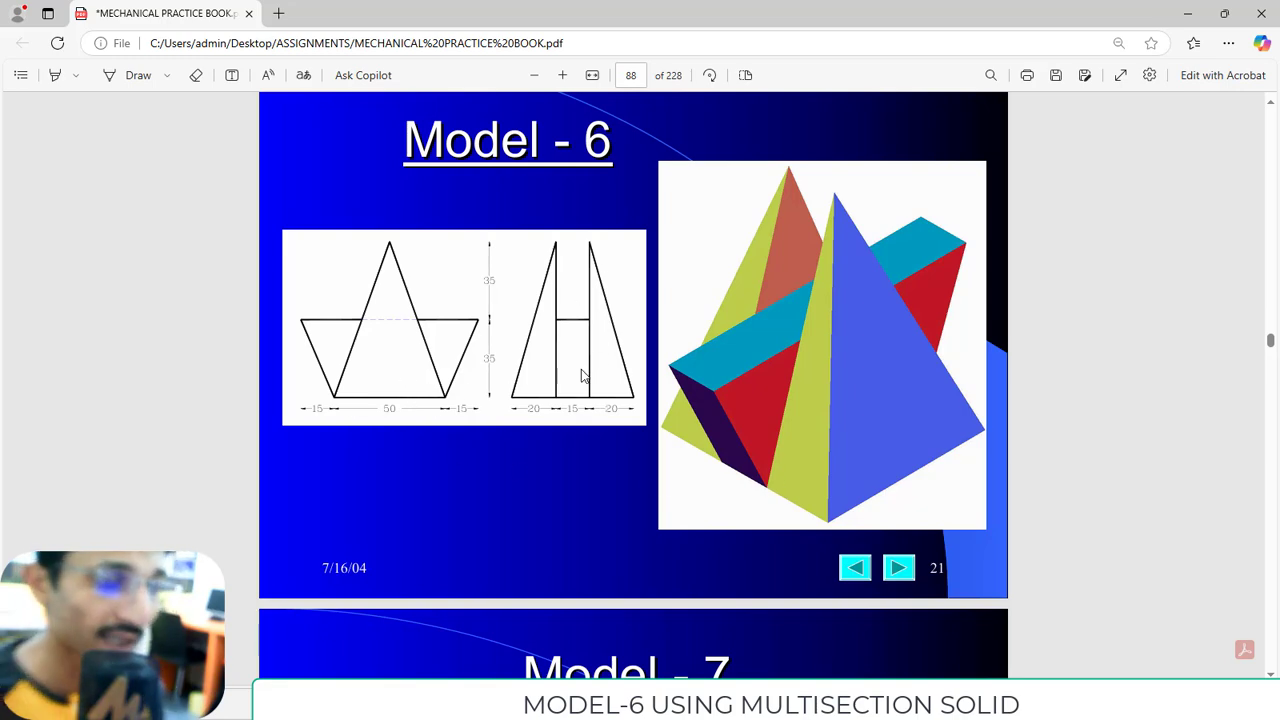
key("alt+Tab")
mouse_move(640, 484)
middle_mouse_down()
mouse_move(590, 445)
mouse_move(528, 462)
mouse_move(523, 491)
mouse_move(560, 482)
middle_mouse_up()
left_click(569, 483)
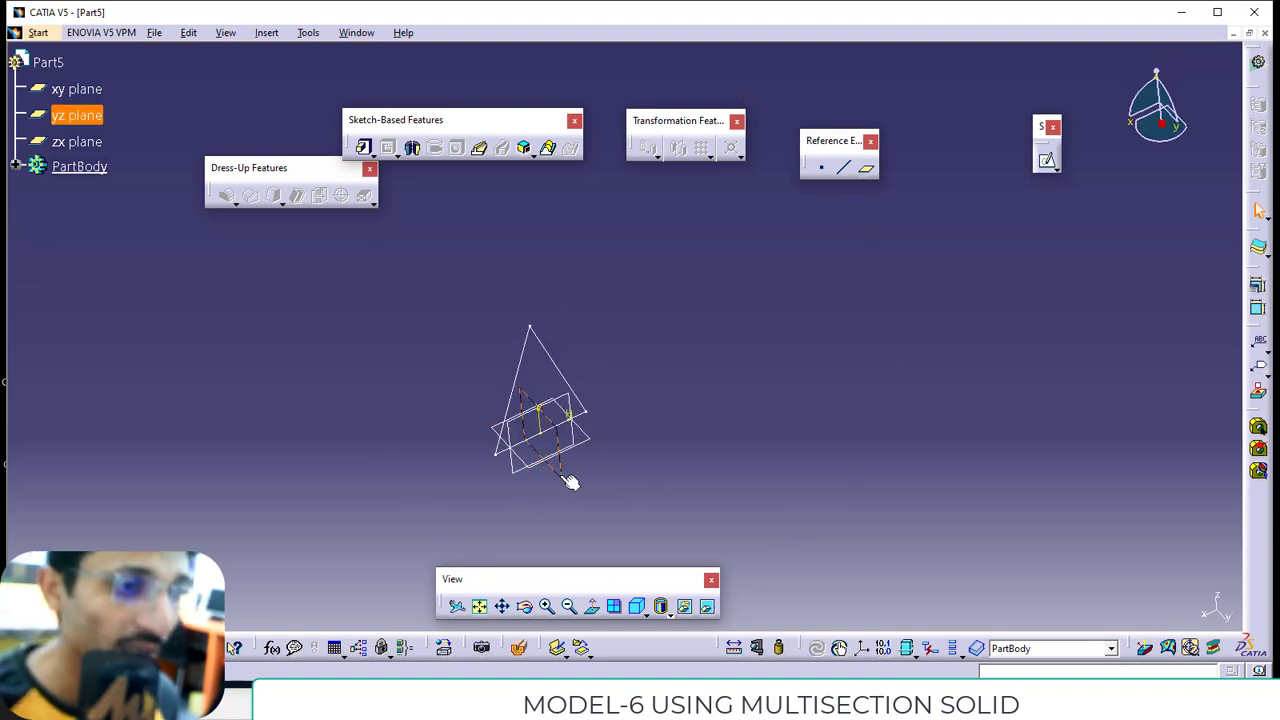
left_click(611, 477)
left_click(568, 480)
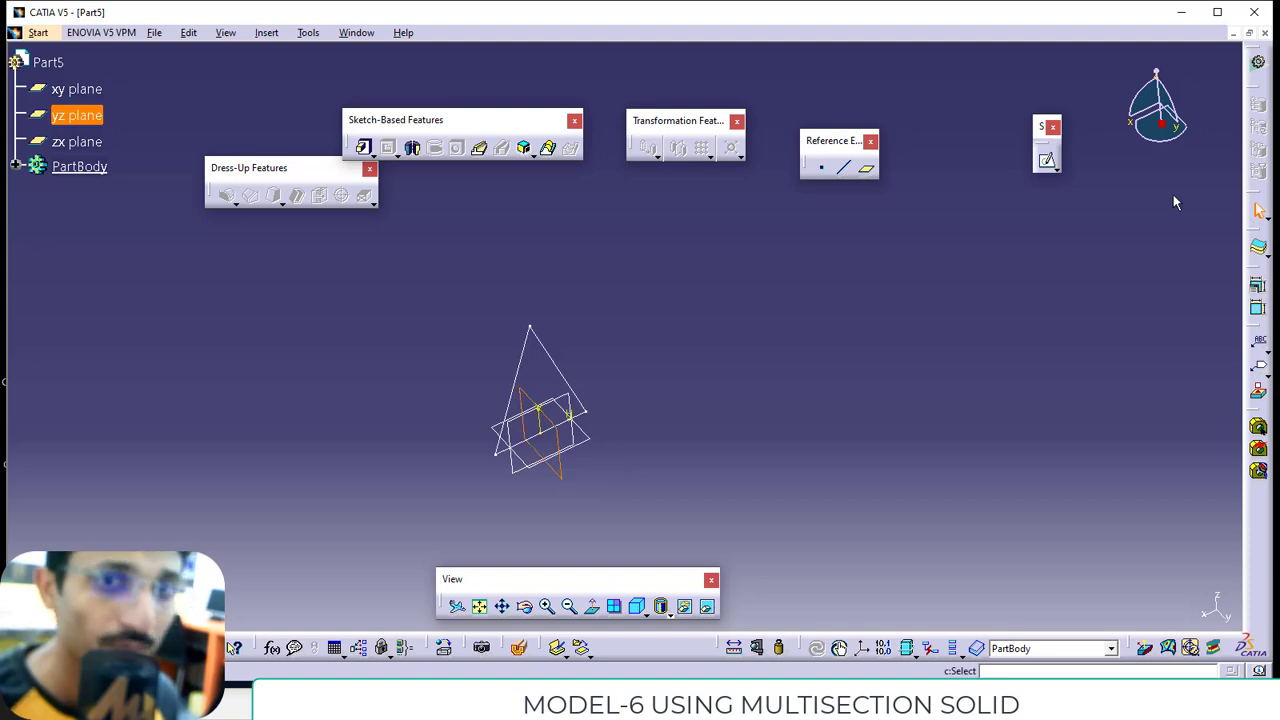
left_click(1047, 160)
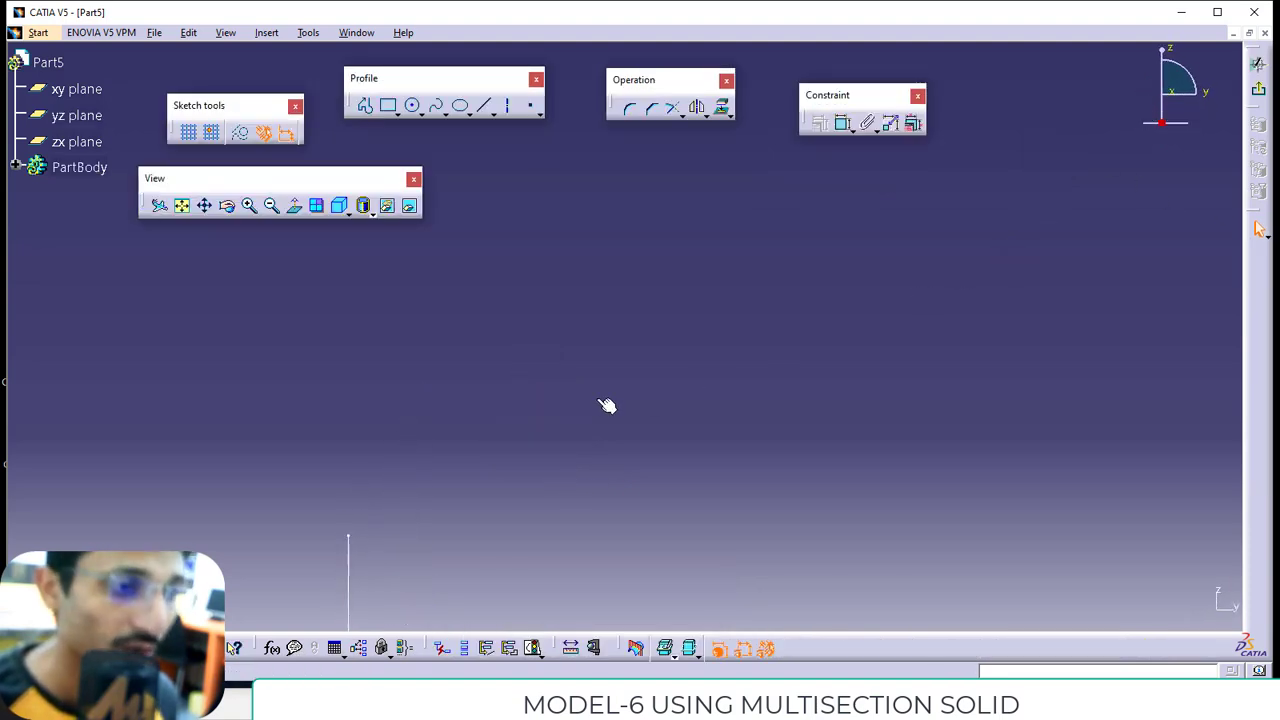
- Project the first triangle, seen edge-on, into the sketch and convert the projected vertical line to a construction element
left_click(181, 205)
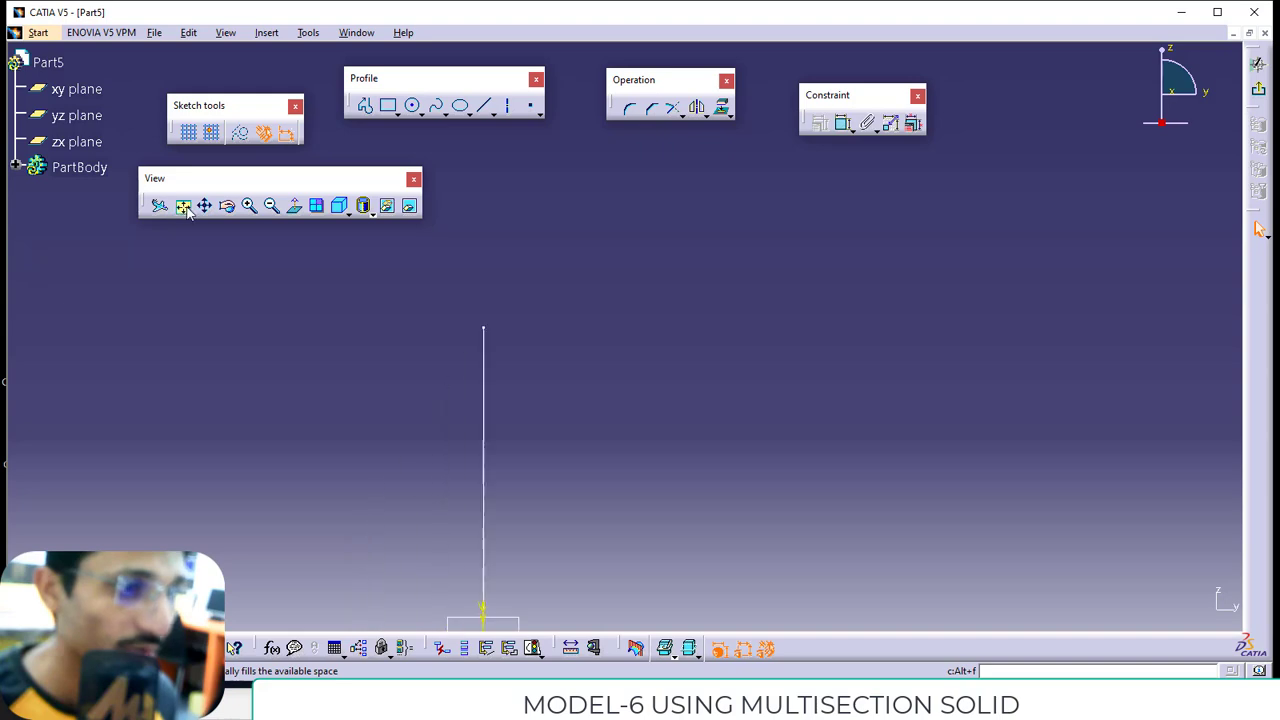
middle_click_drag(731, 322, 730, 364, "ctrl")
middle_click_drag(760, 349, 697, 402)
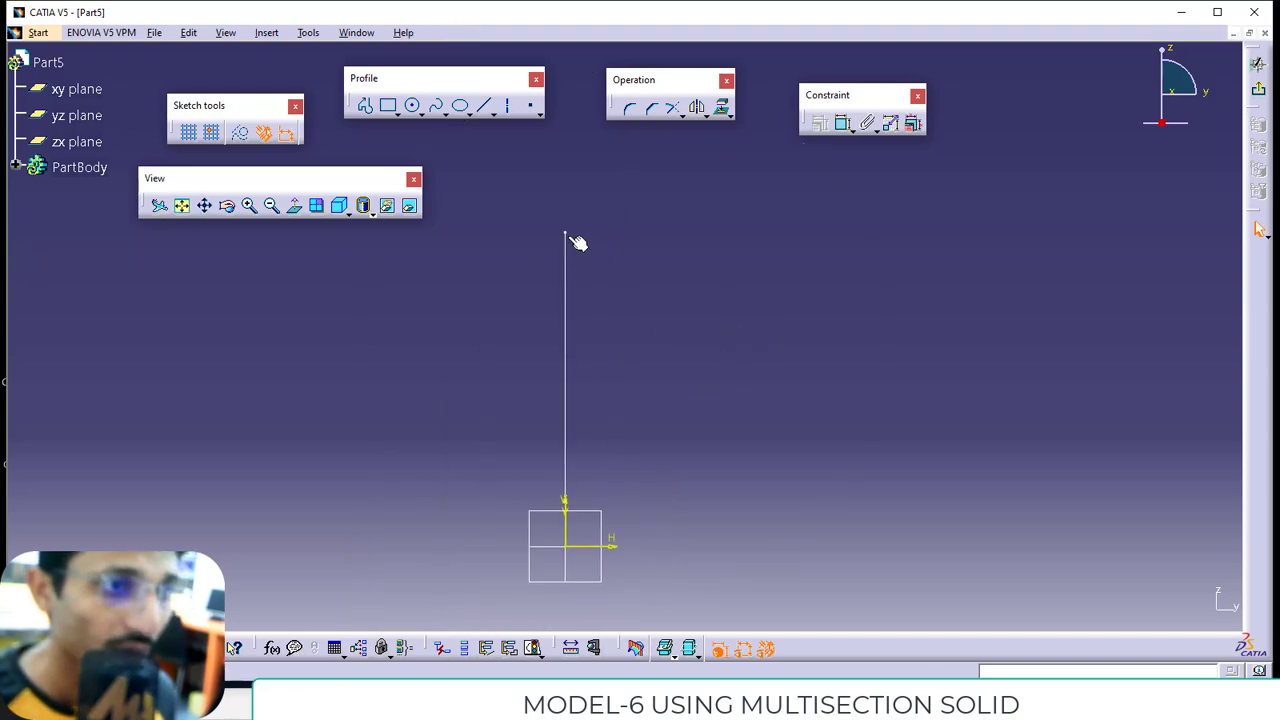
left_click(576, 290)
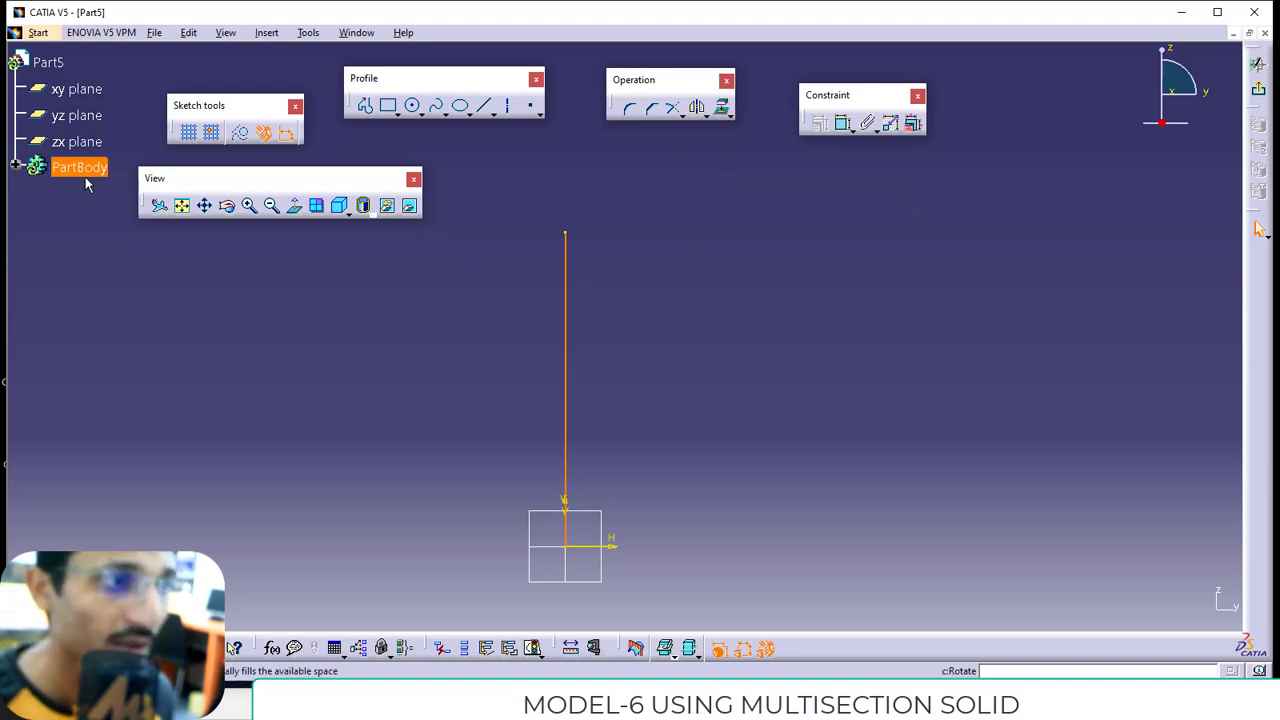
left_click(241, 134)
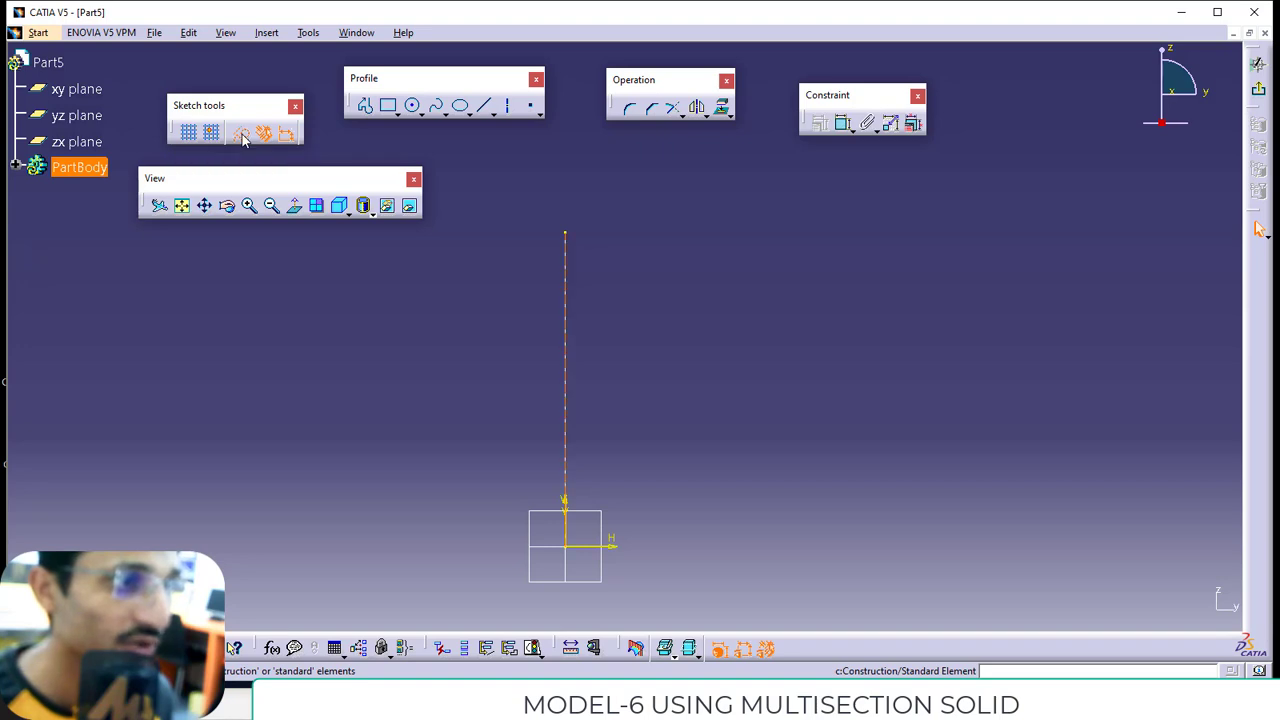
left_click(670, 305)
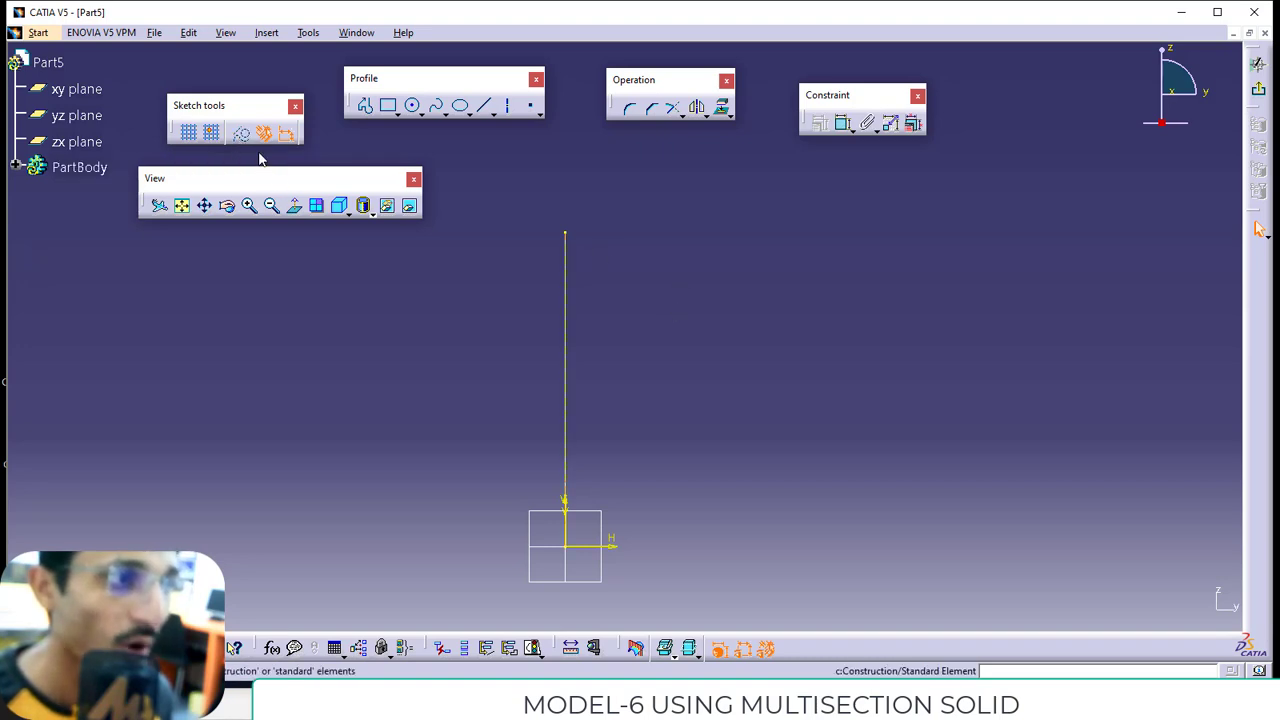
middle_click_drag(731, 366, 681, 366)
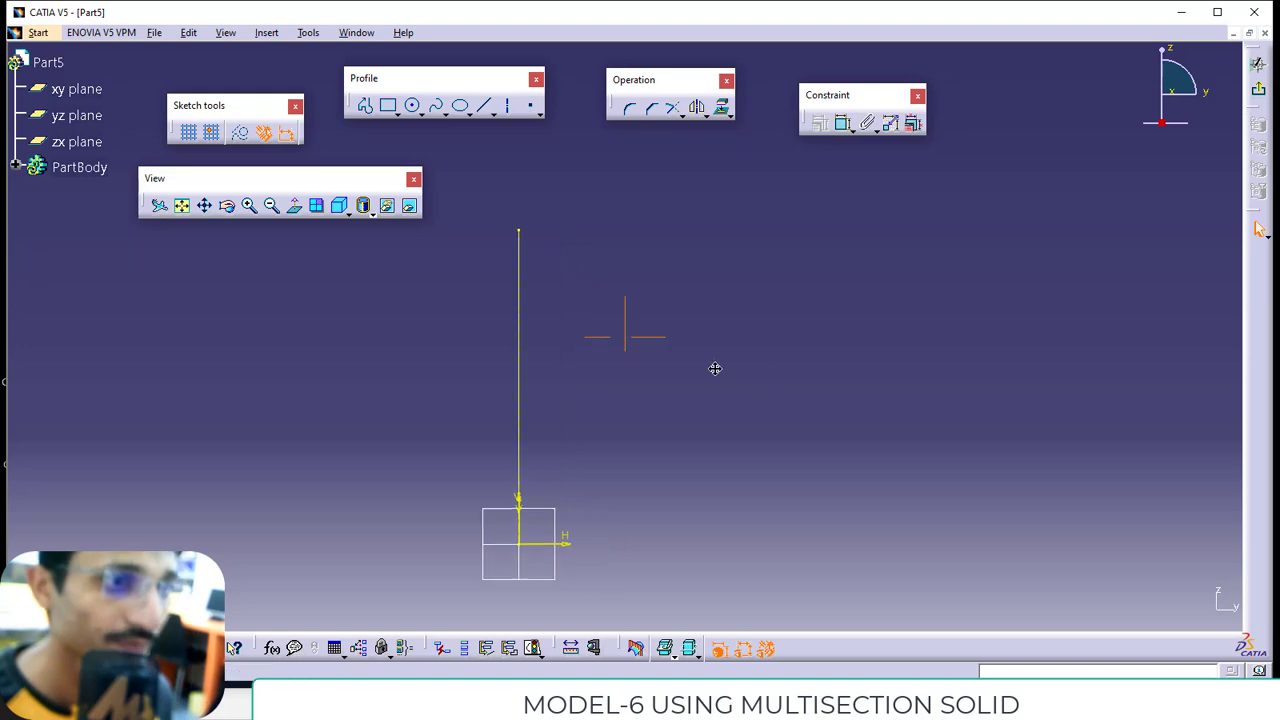
- Draw a closed right triangle from the construction line's upper end to the horizontal axis and origin, with a base about 20 mm long
left_click(367, 110)
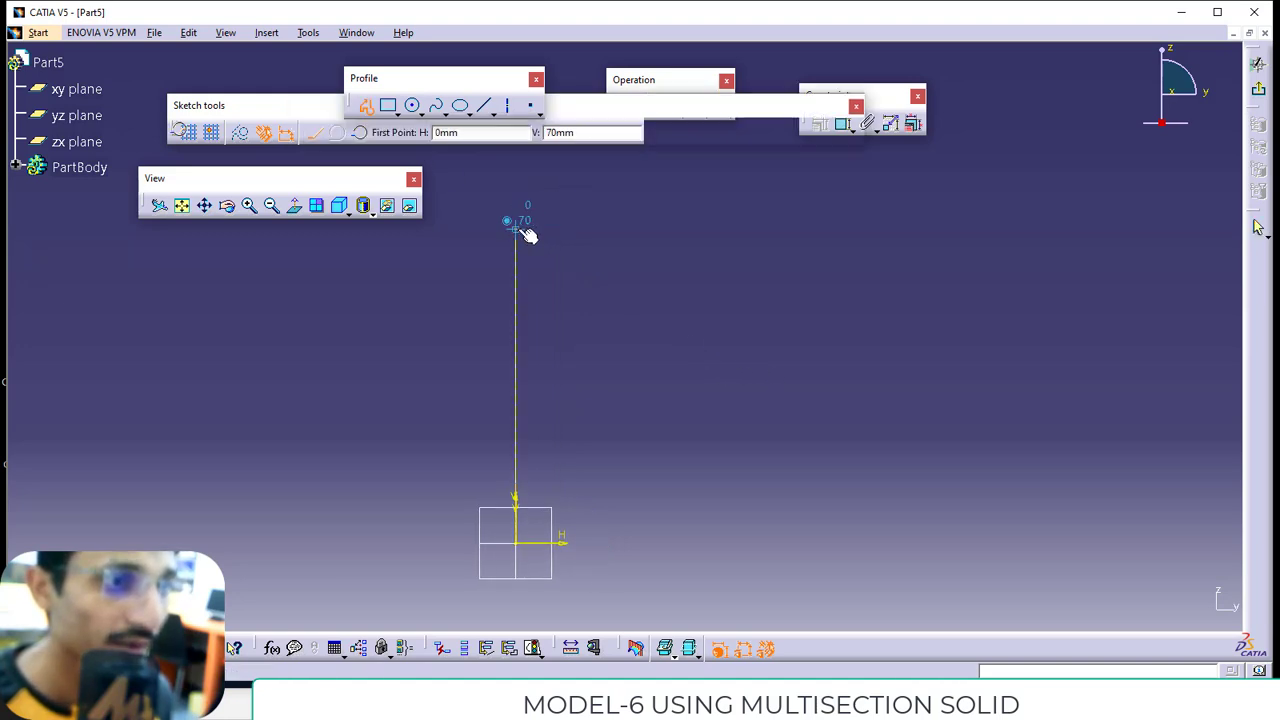
left_click(517, 229)
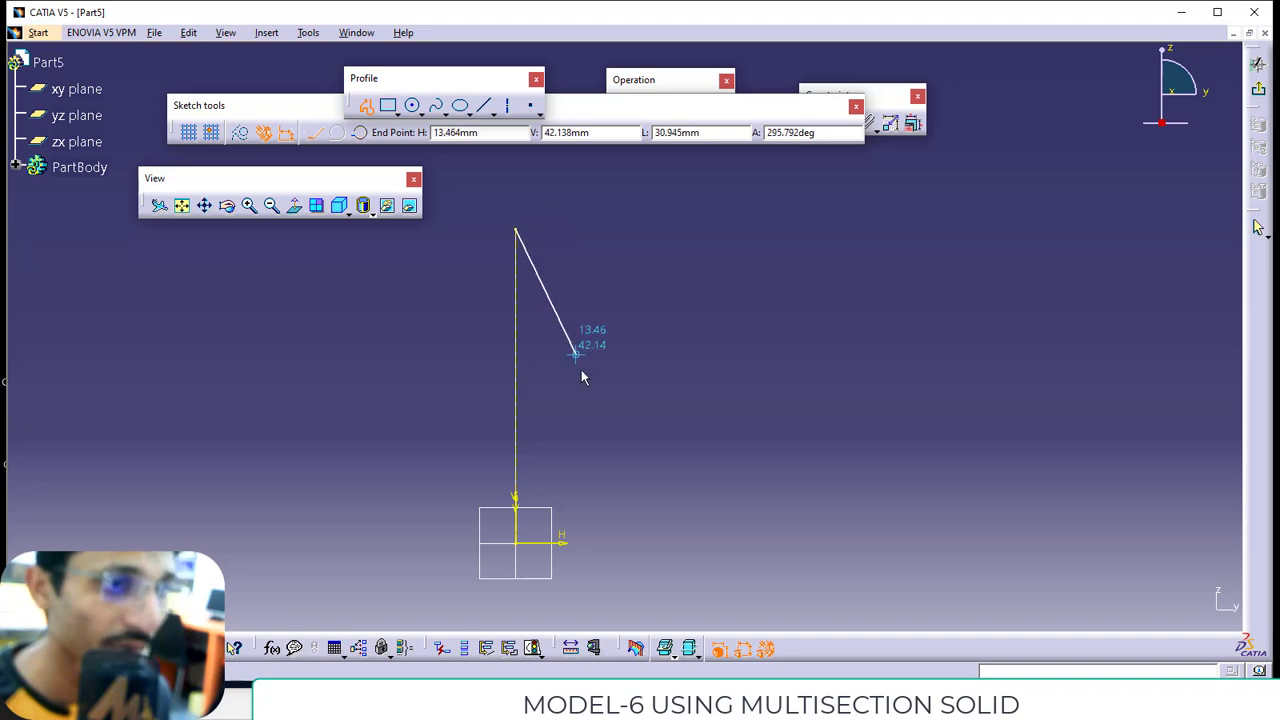
left_click(607, 543)
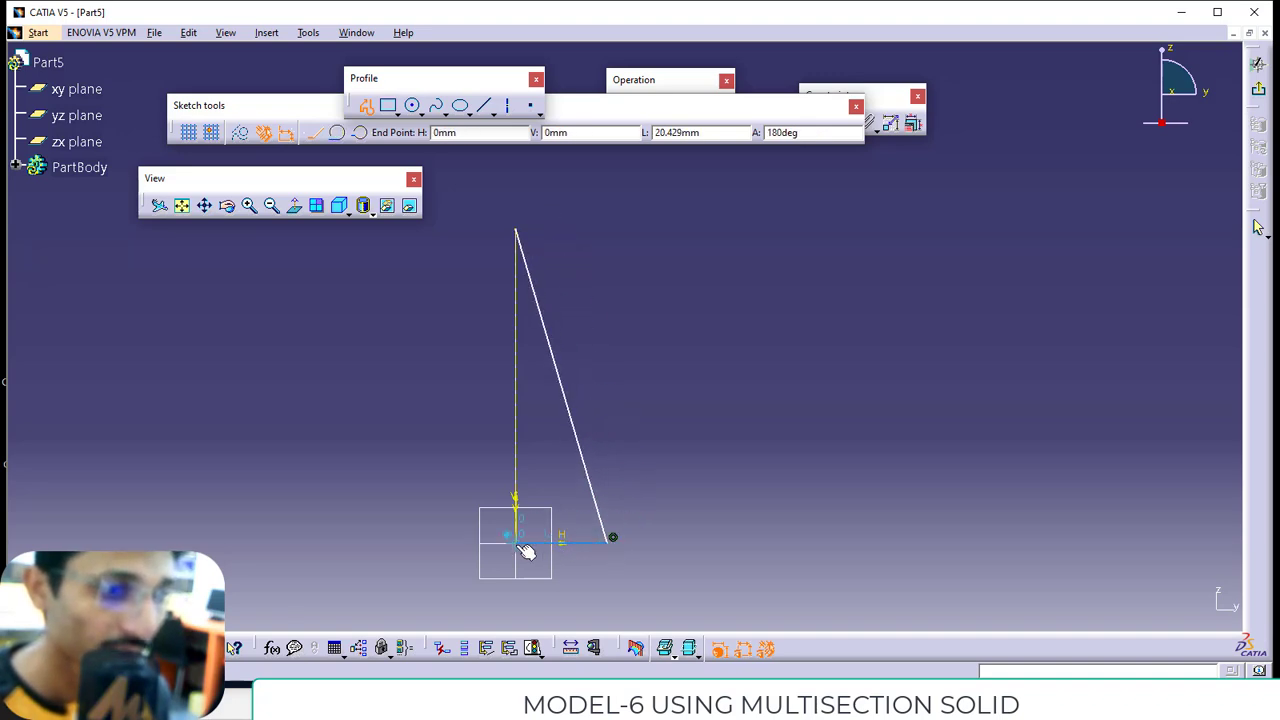
left_click(517, 229)
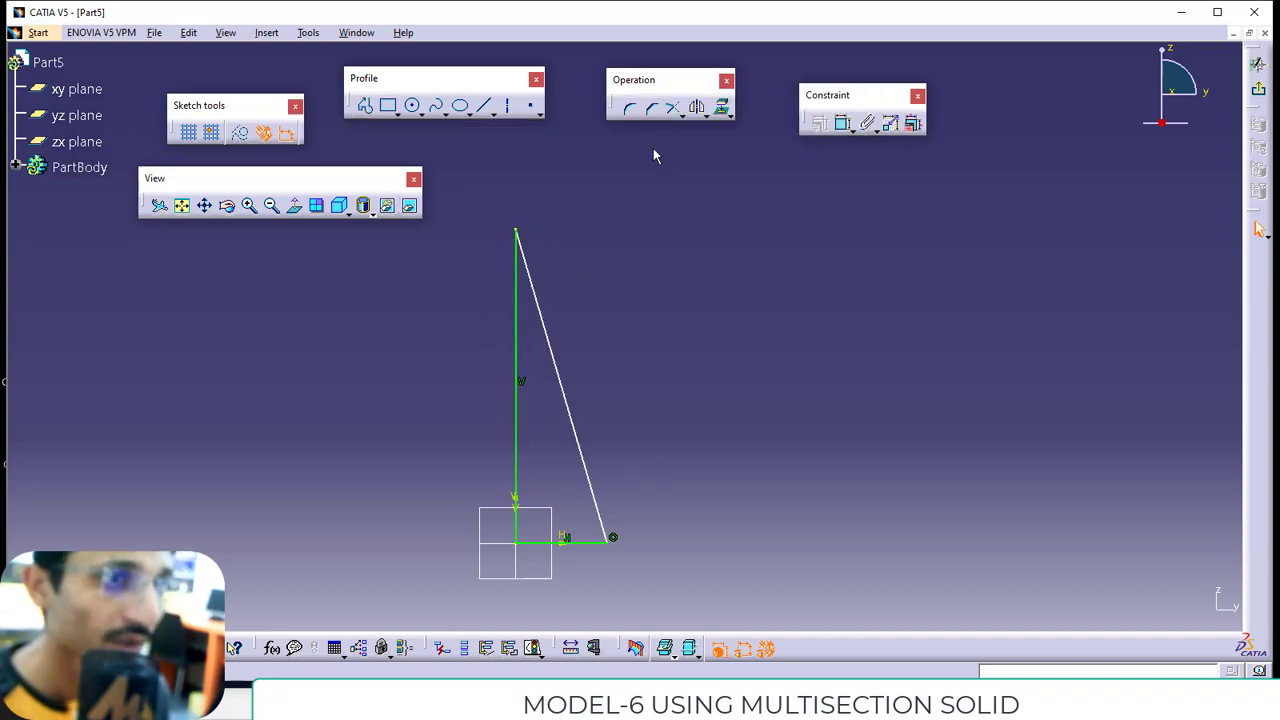
- Dimension the right triangle's base at 20 mm and exit the sketch
middle_click_drag(632, 314, 637, 279)
left_click(842, 123)
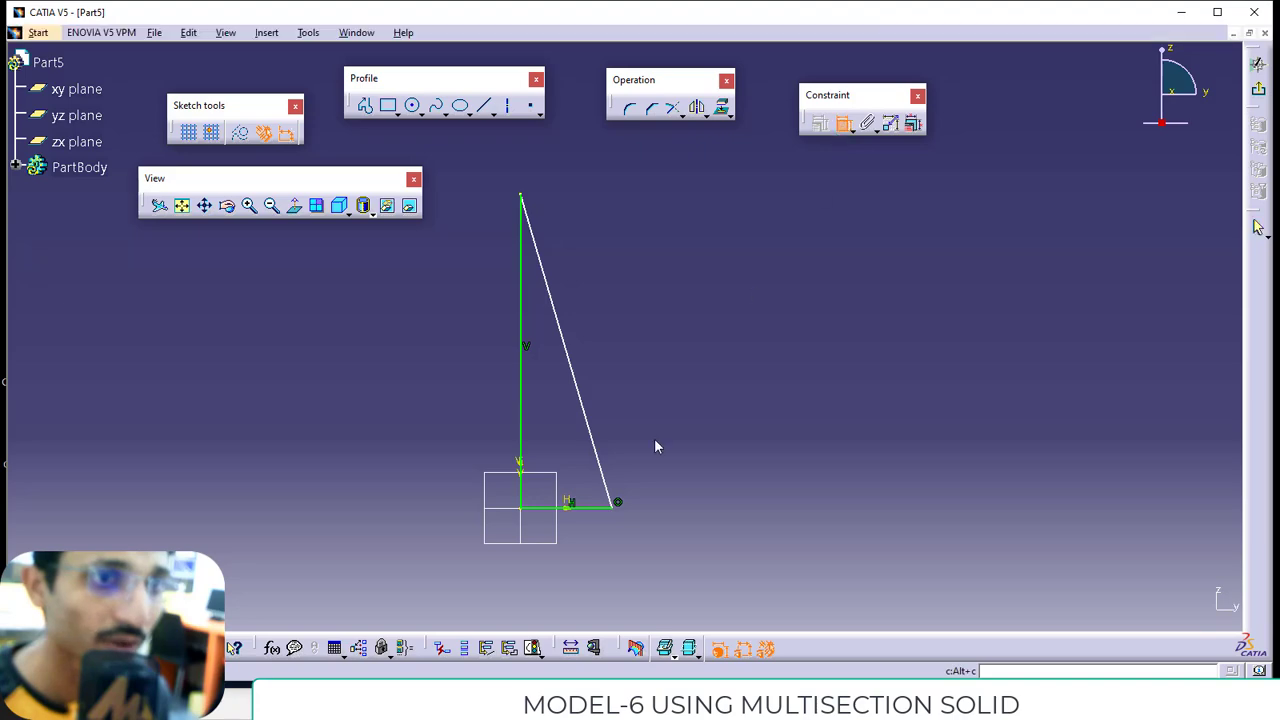
left_click(603, 478)
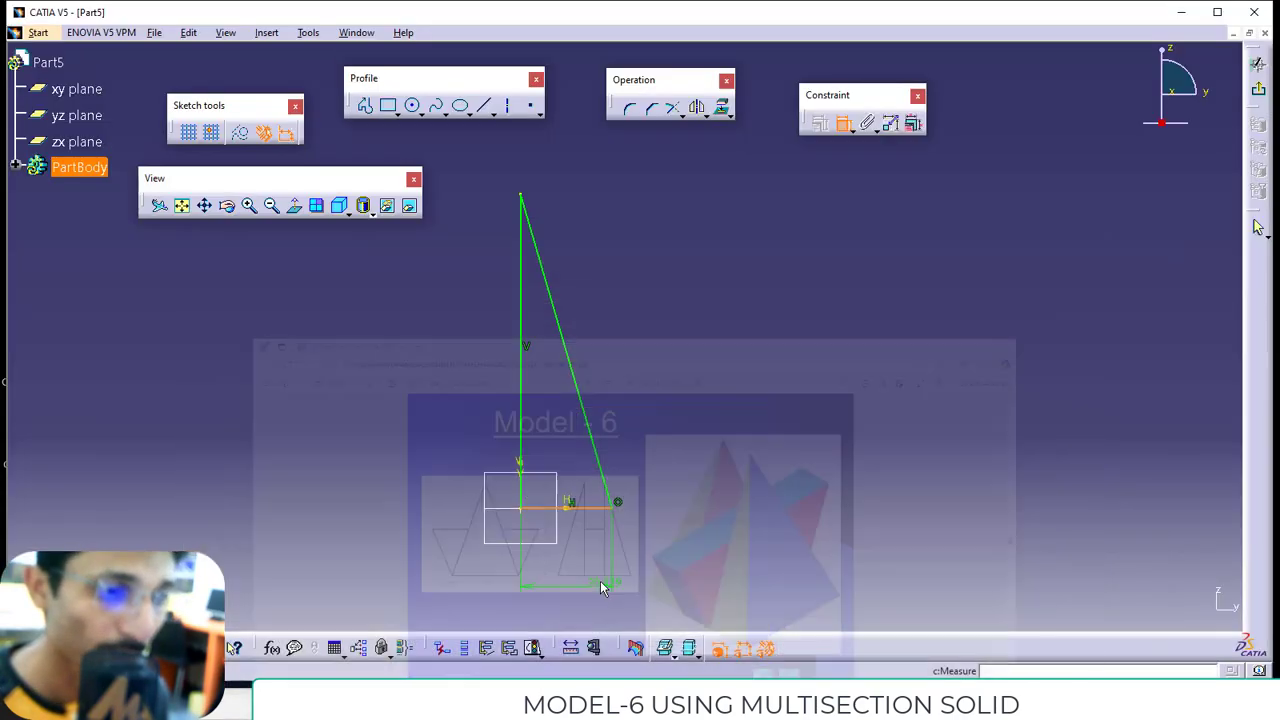
left_click(575, 540)
double_click(578, 540)
type("30")
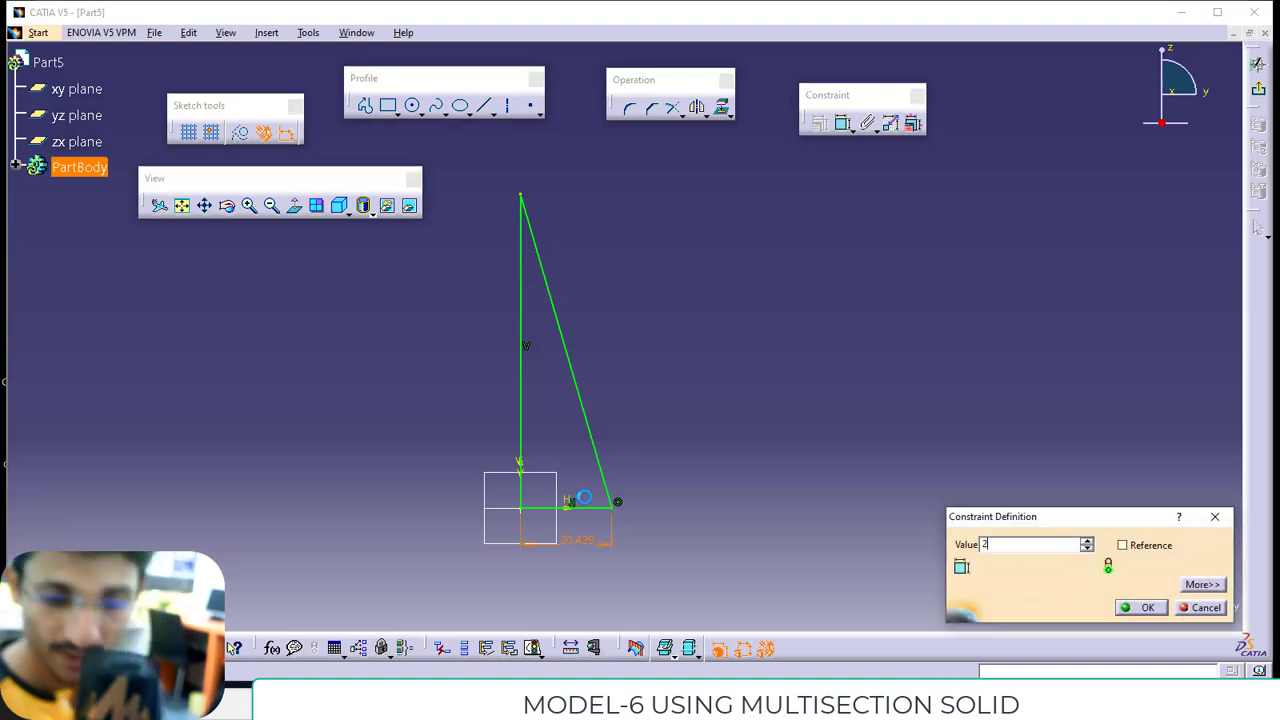
key("Return")
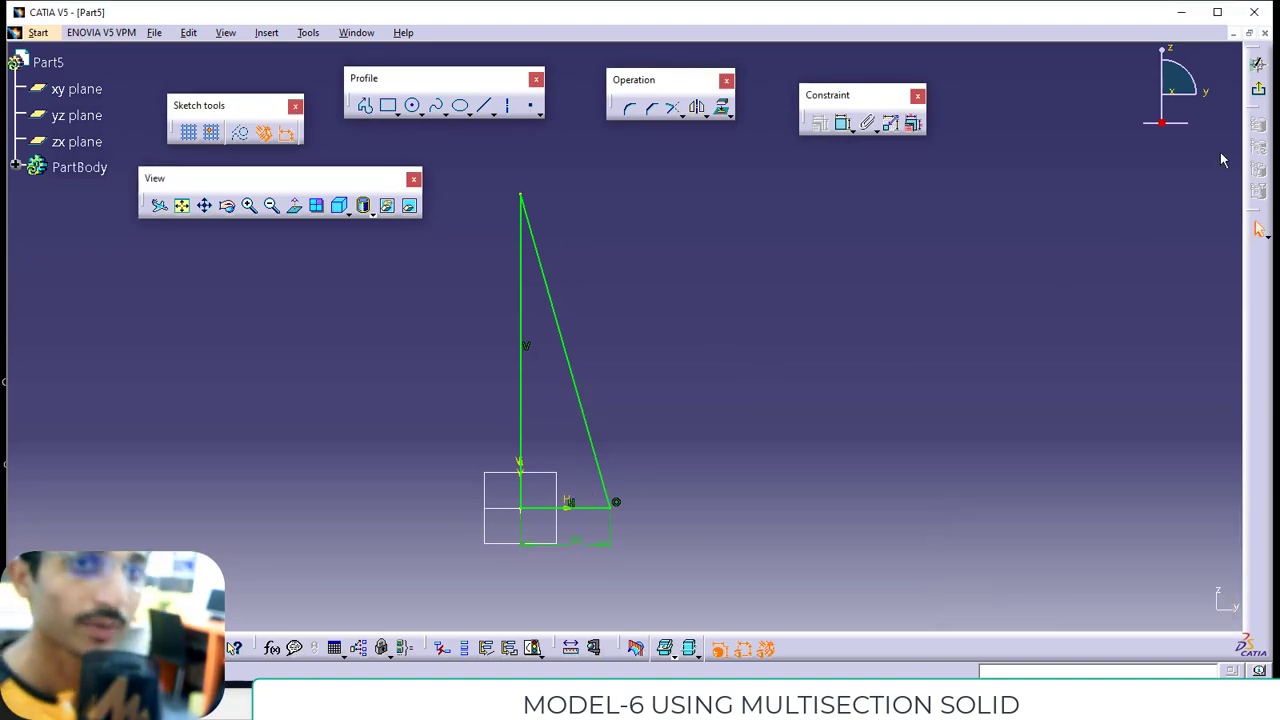
left_click(1258, 63)
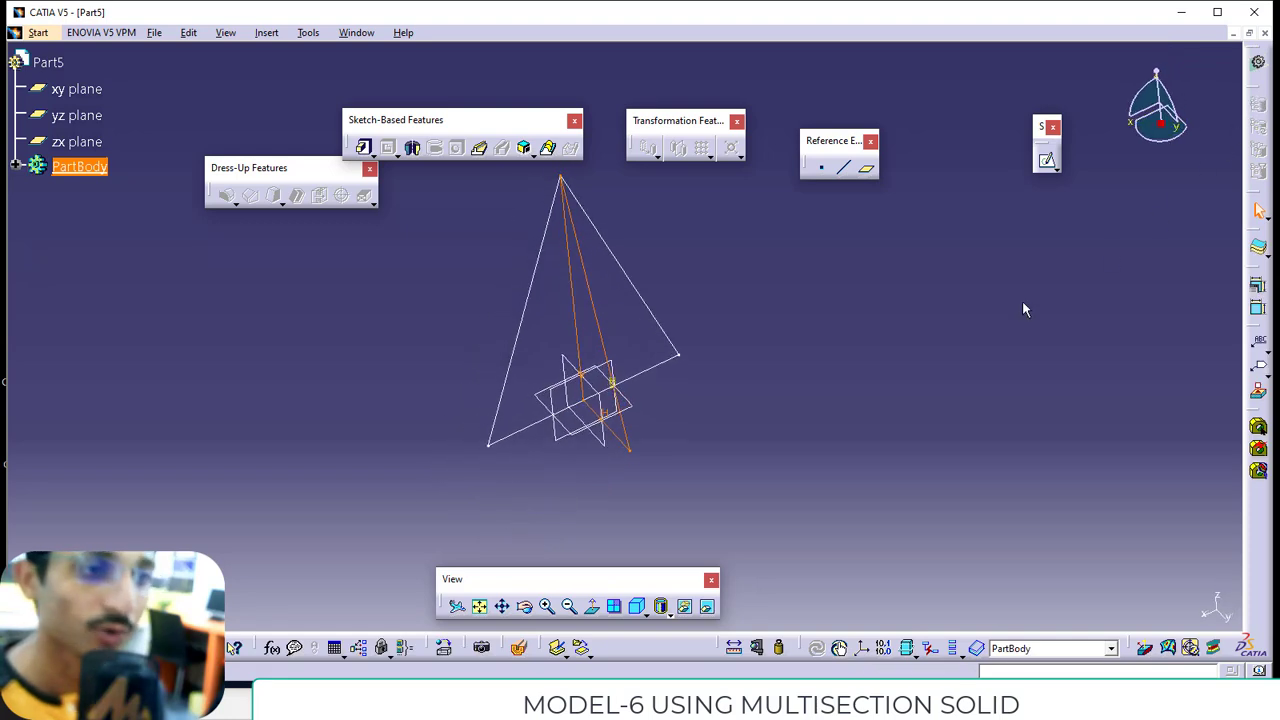
- Create a Solid Combine from Sketch.1 and Sketch.2, both normal to profile, to form the pyramid
left_click(775, 421)
middle_click_drag(648, 410, 720, 381)
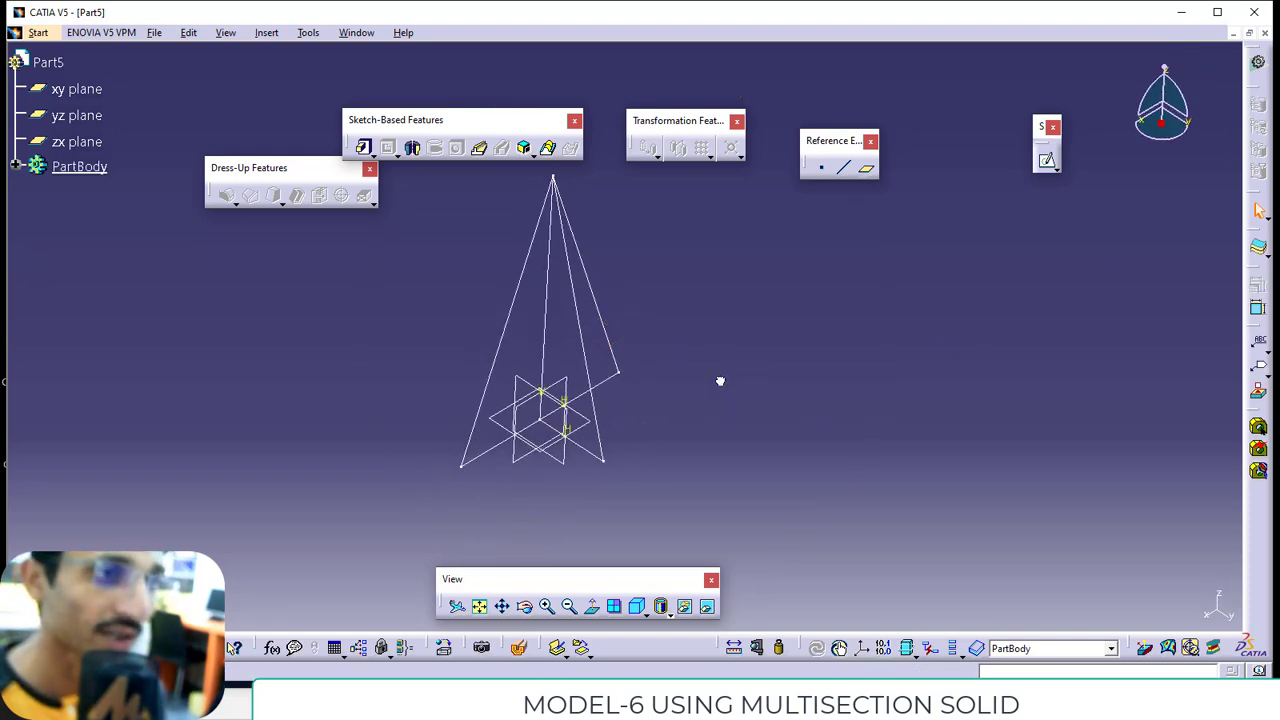
left_click(524, 148)
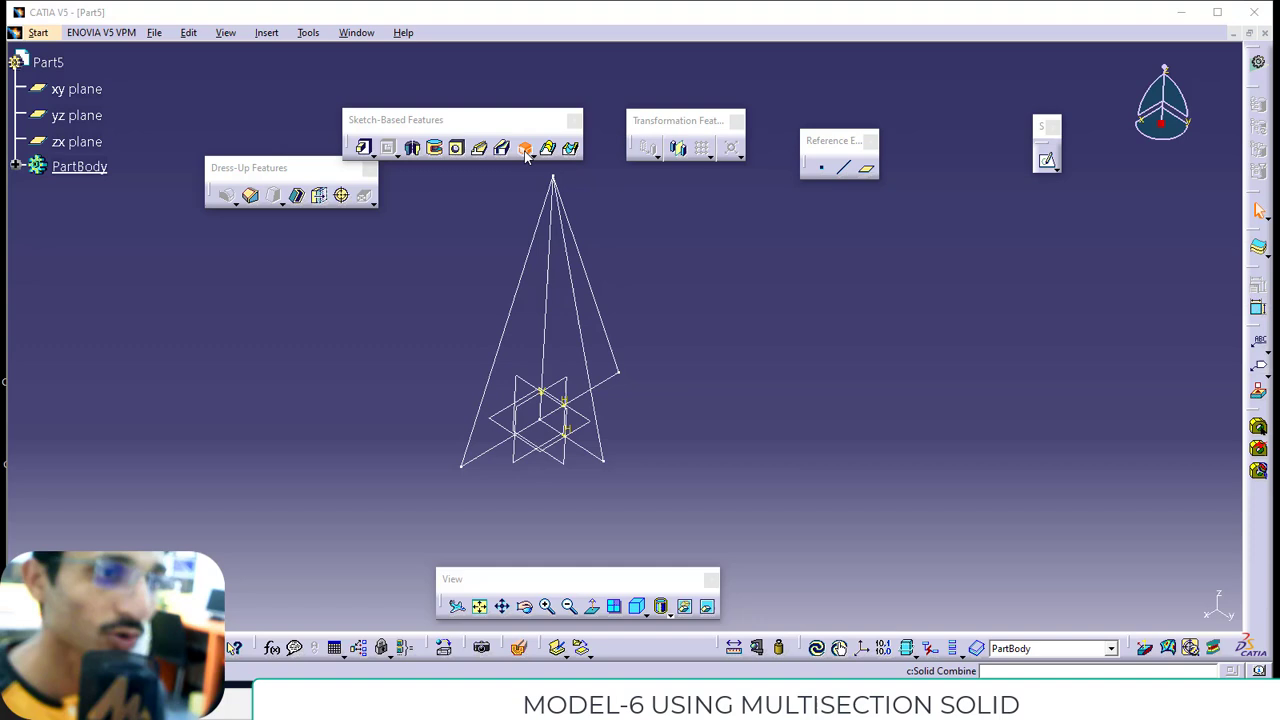
left_click(522, 288)
left_click(577, 304)
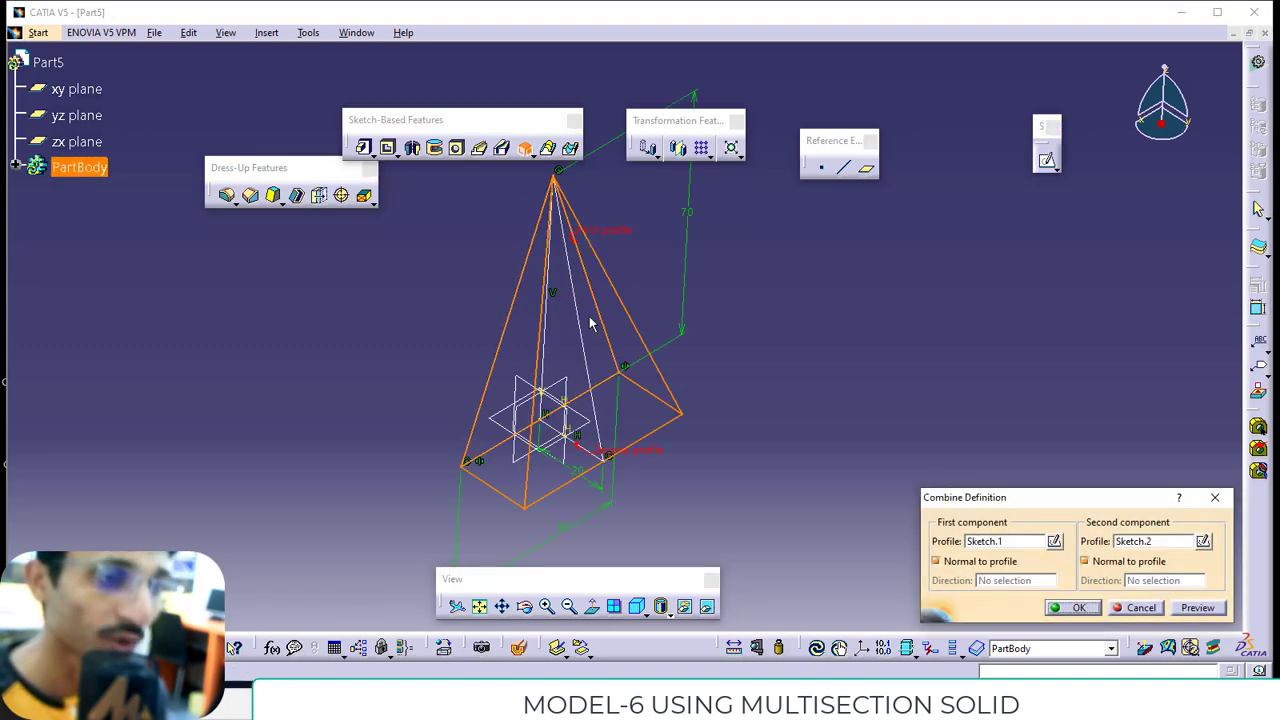
left_click(1075, 608)
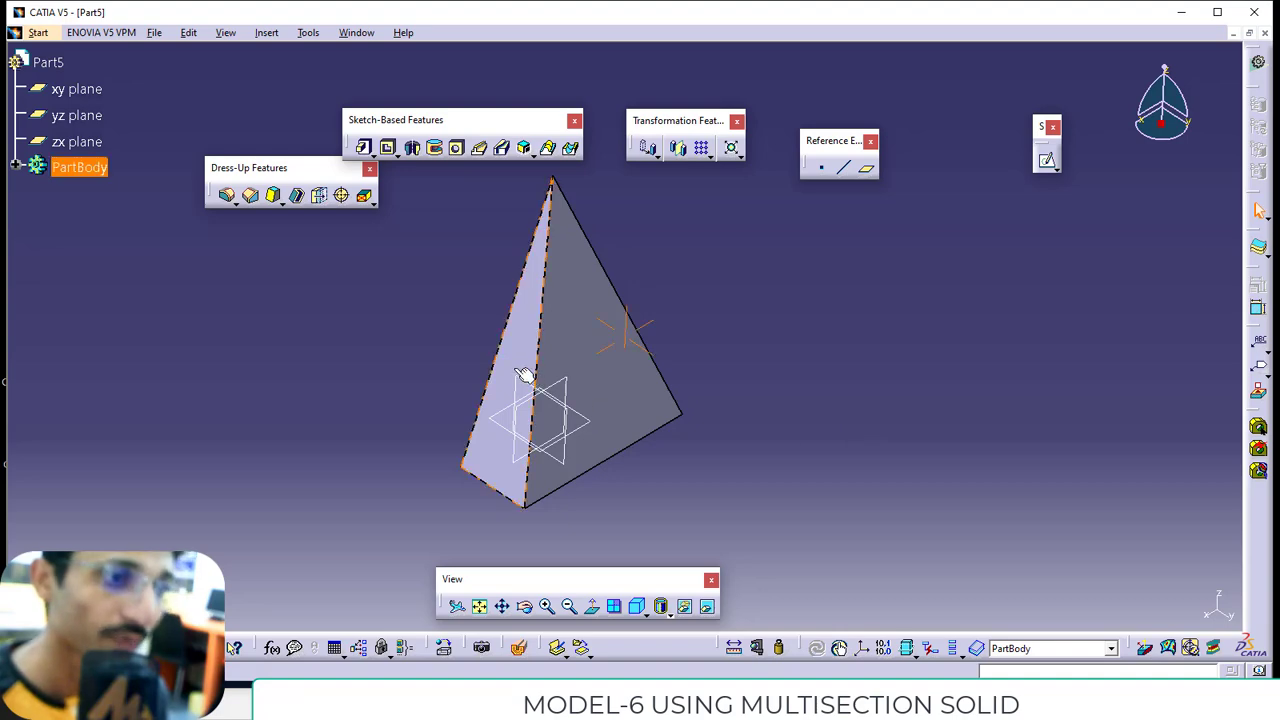
middle_click_drag(614, 330, 590, 394)
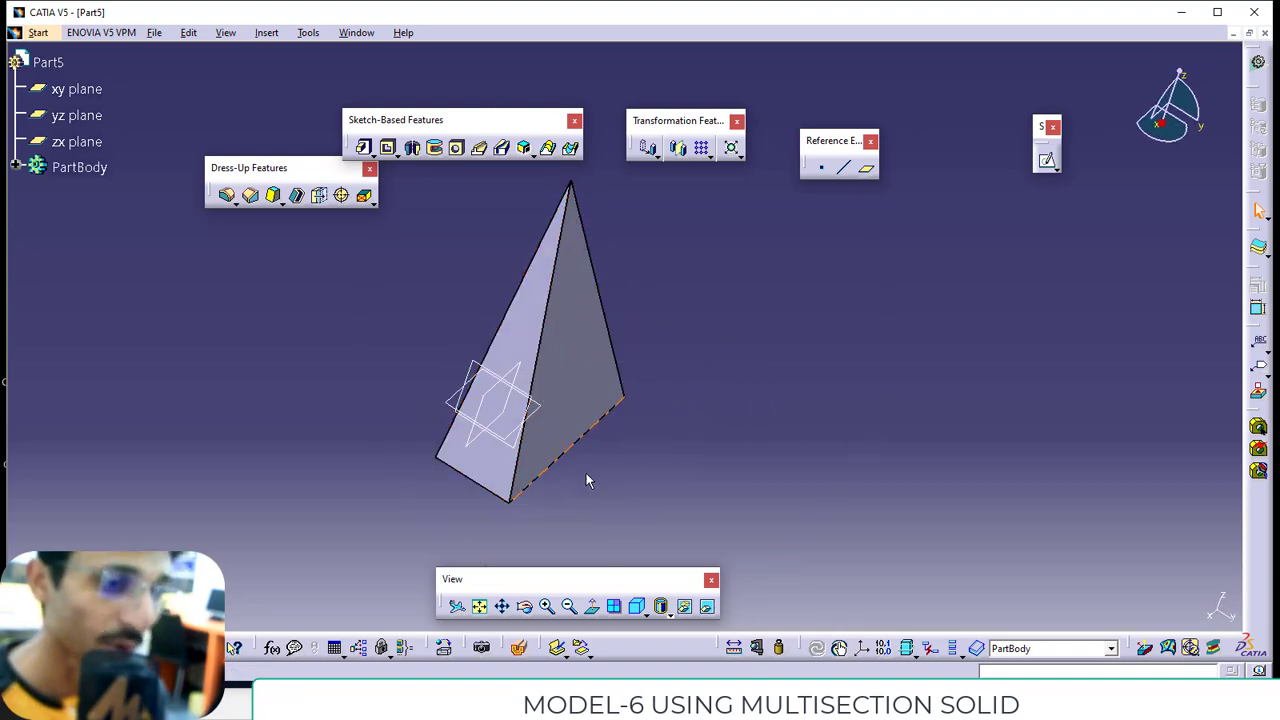
- Start a sketch on the half pyramid's vertical triangular back face and project that face's bottom edge into it
left_click(604, 705)
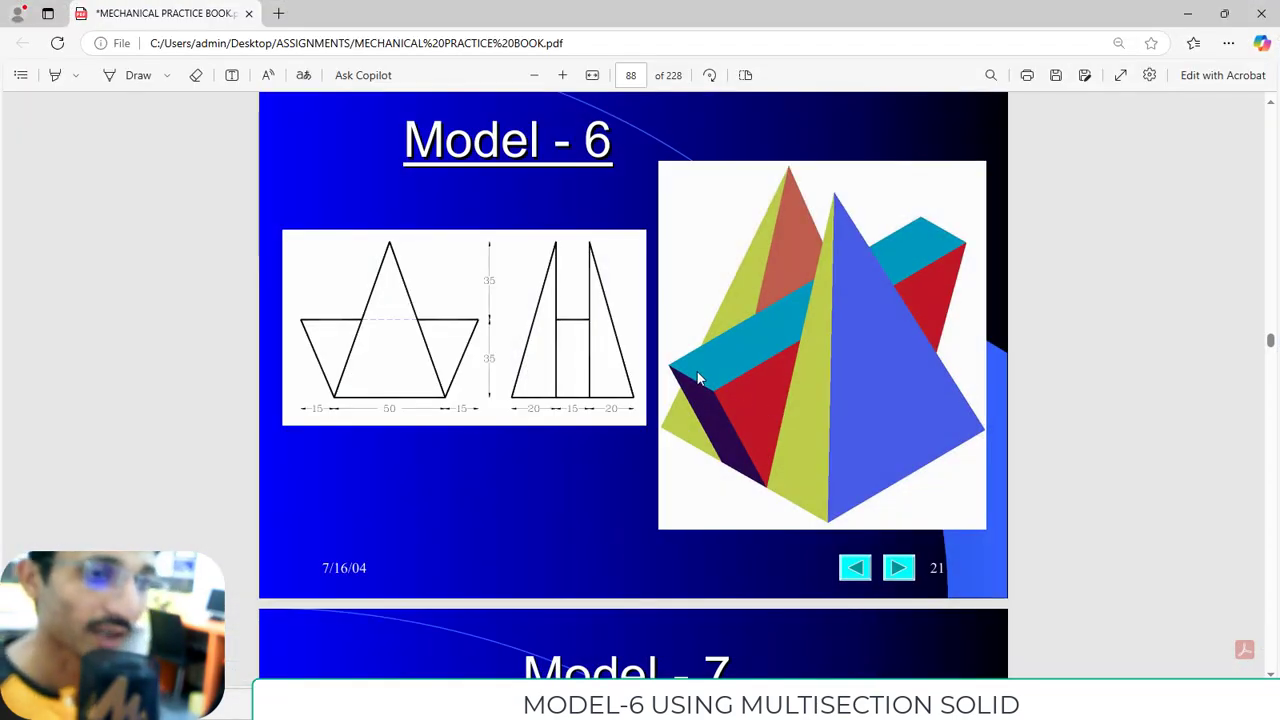
key("alt+Tab")
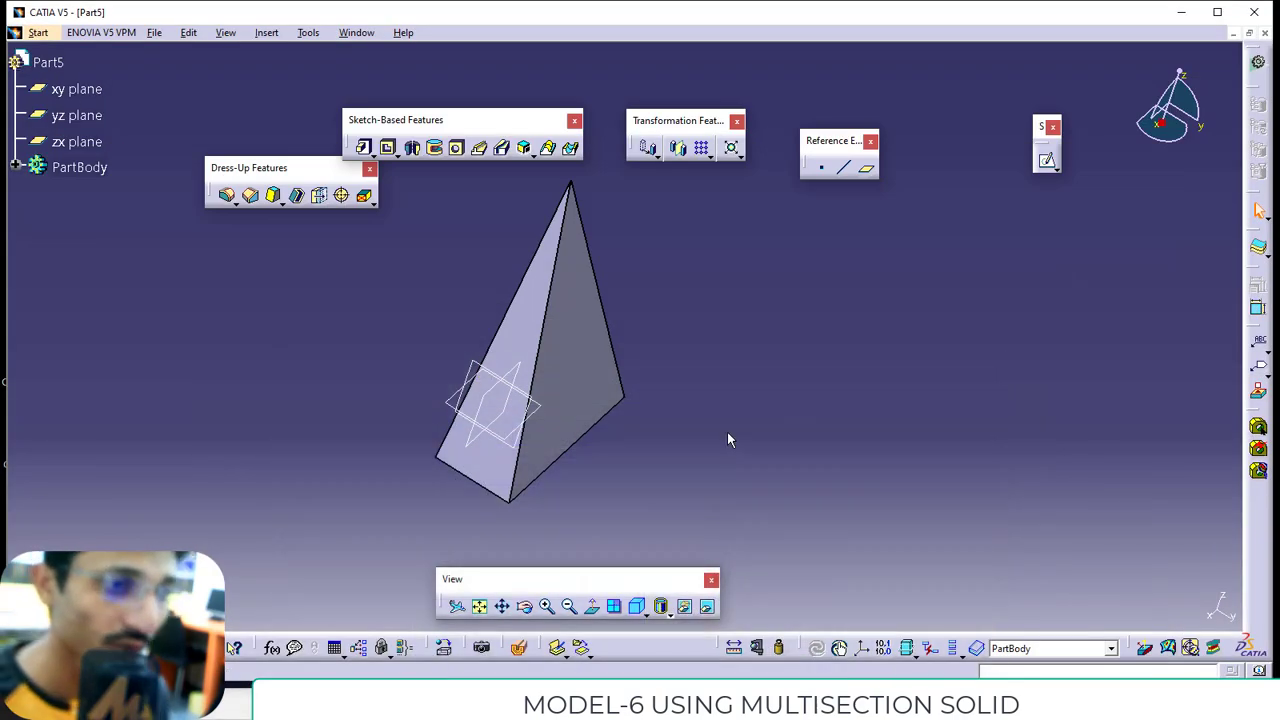
middle_click_drag(727, 432, 779, 396)
middle_click_drag(514, 415, 610, 372)
middle_click_drag(737, 383, 574, 349)
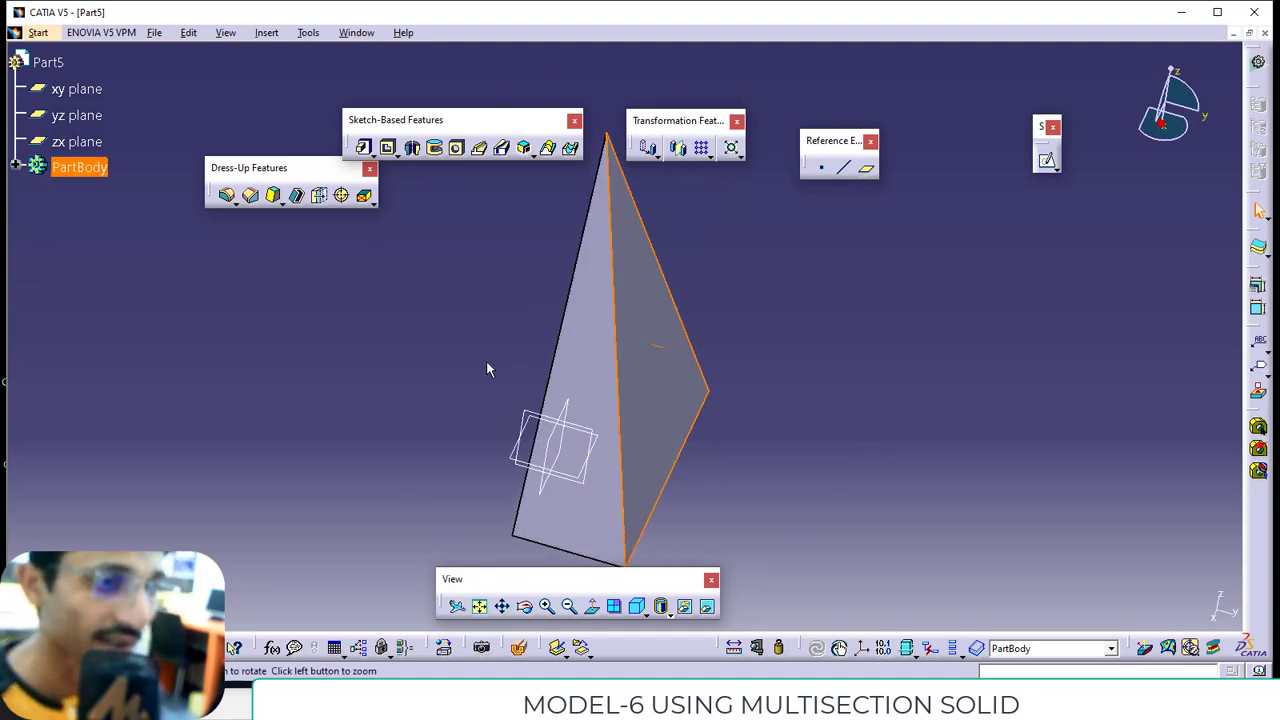
middle_click_drag(489, 366, 605, 365)
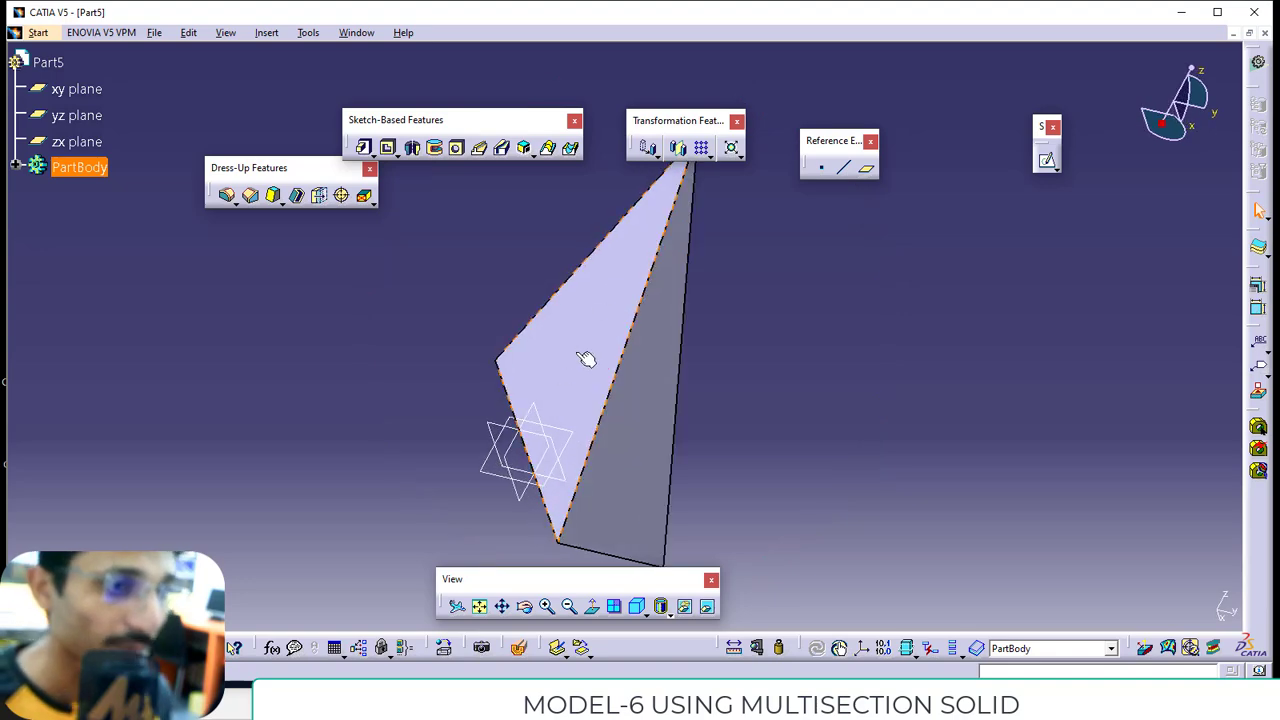
left_click(1047, 160)
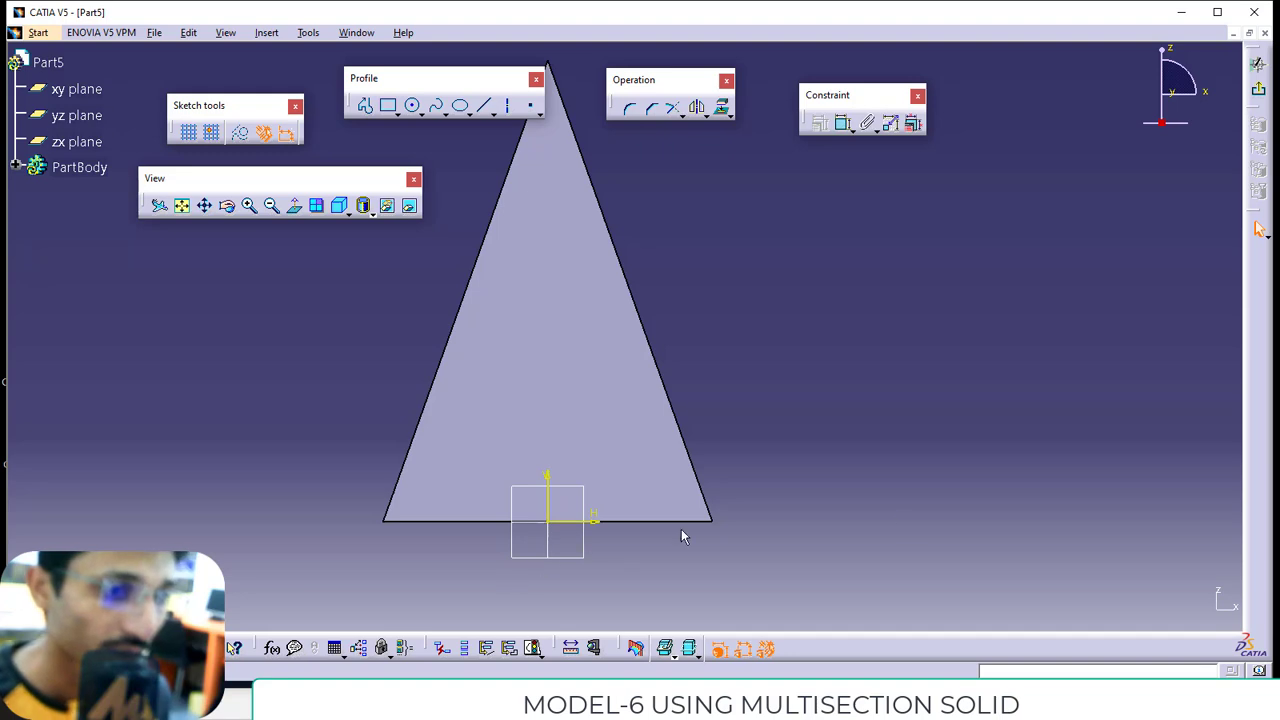
left_click(684, 521)
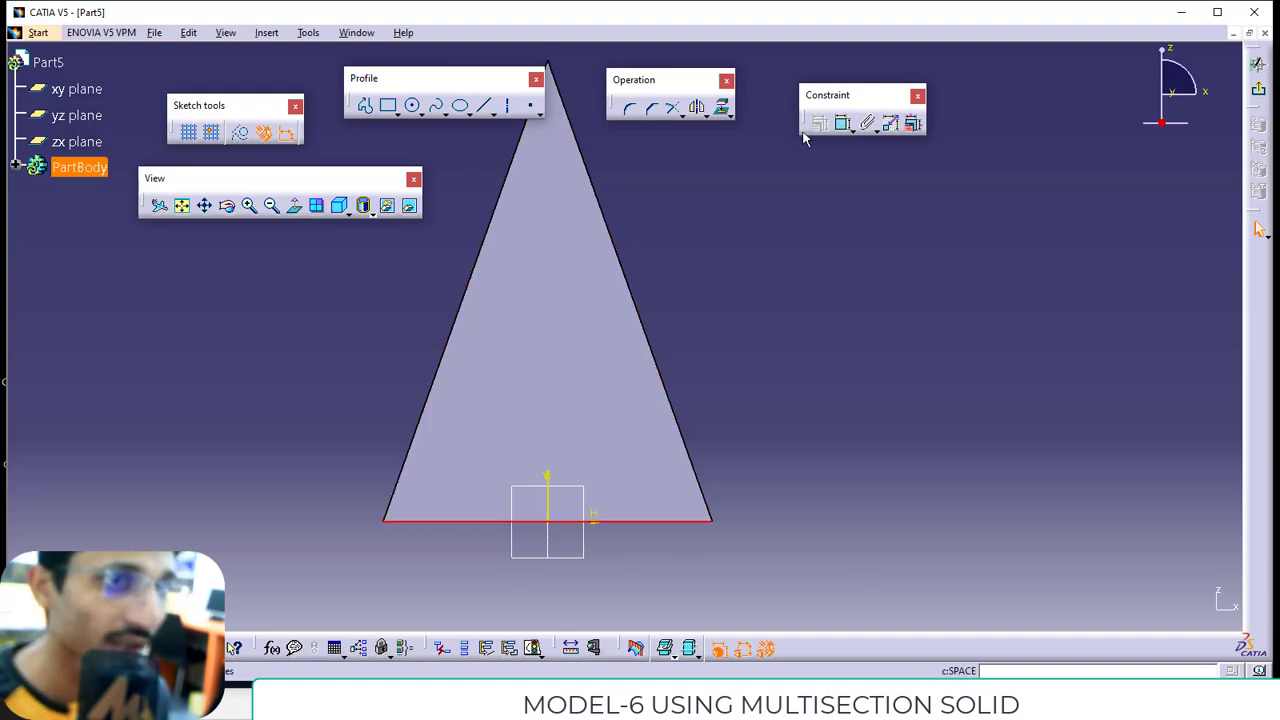
left_click(721, 107)
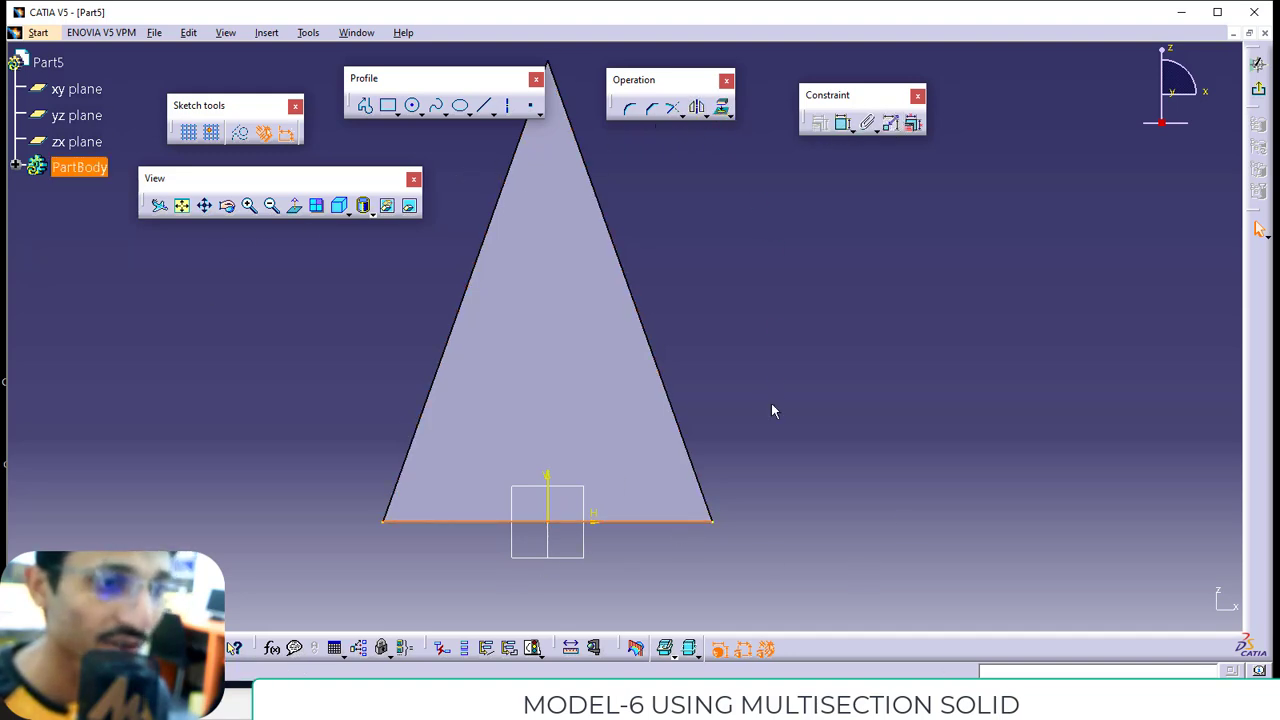
left_click(771, 404)
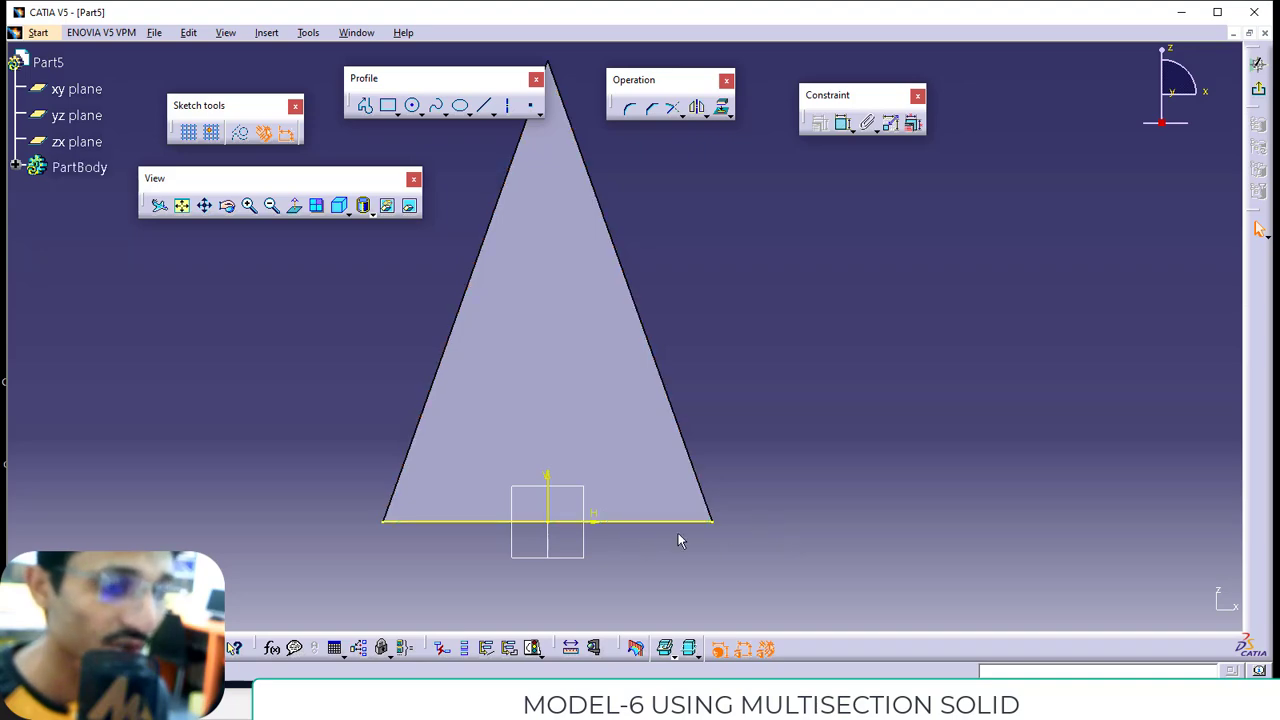
- Draw an inverted trapezoid on the projected edge's endpoints, about 78 mm wide on top and 32 mm high, and delete the stray line
key("alt+Tab")
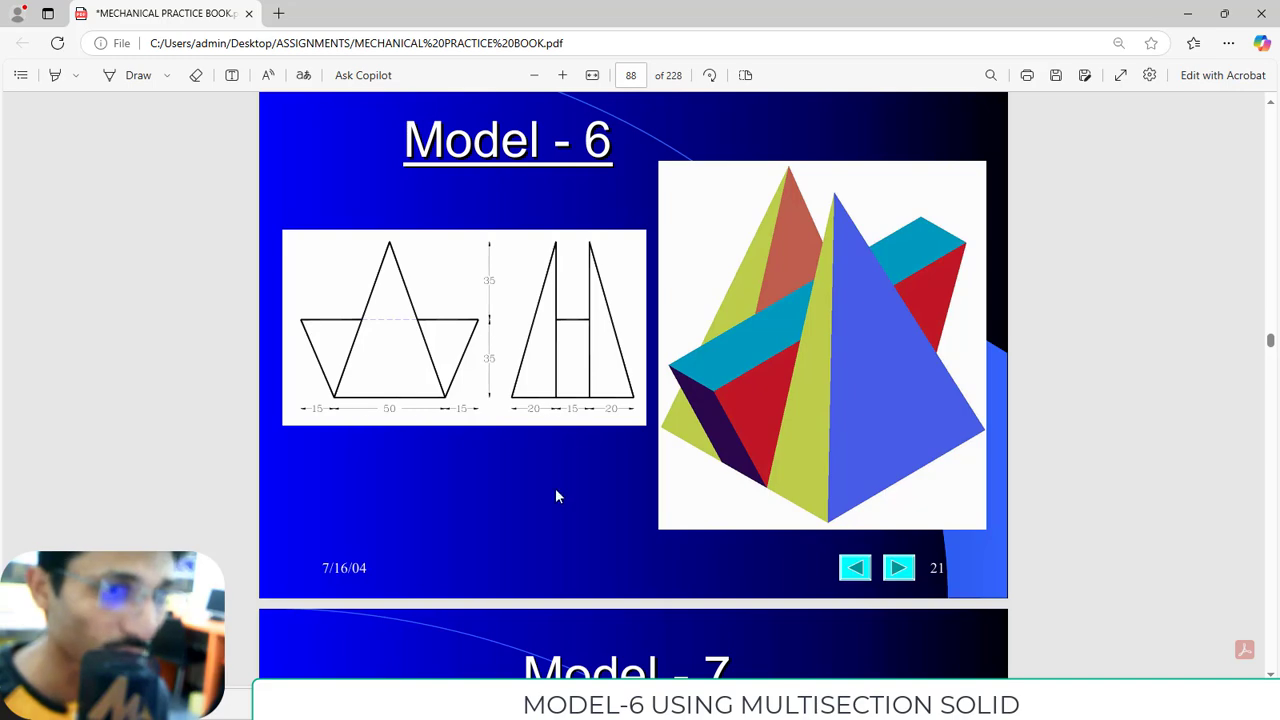
key("alt+Tab")
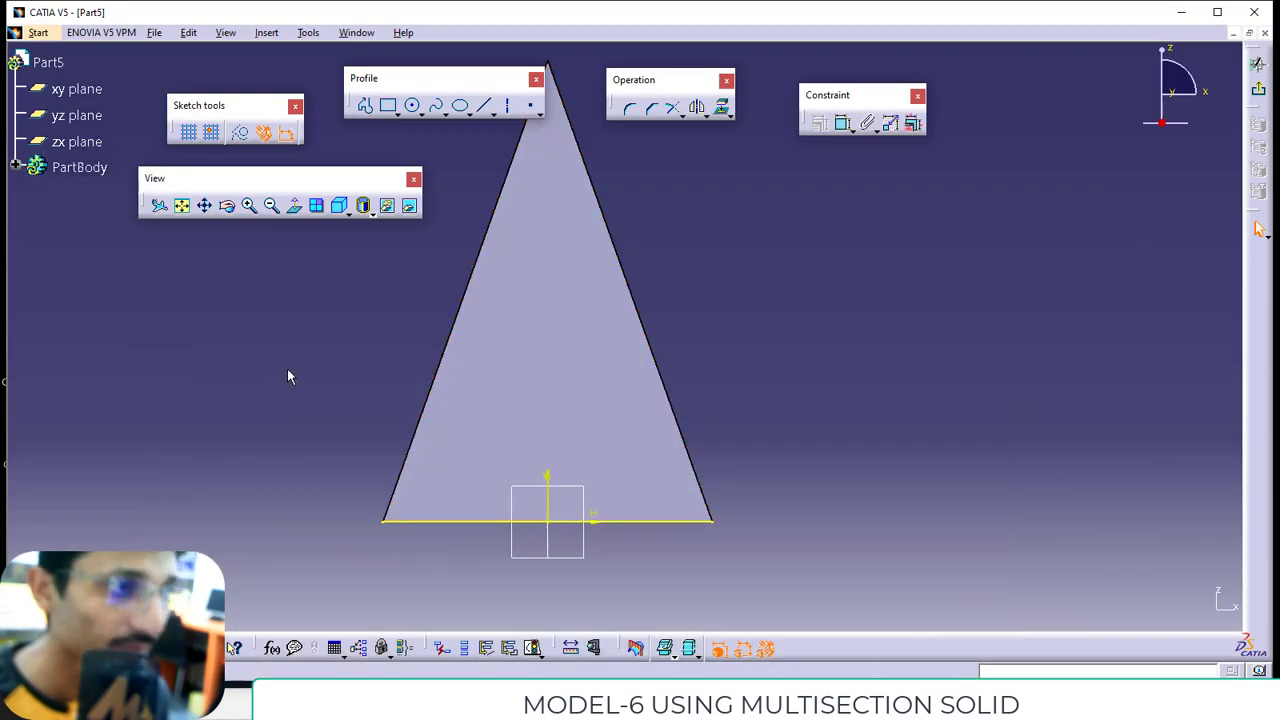
left_click(365, 105)
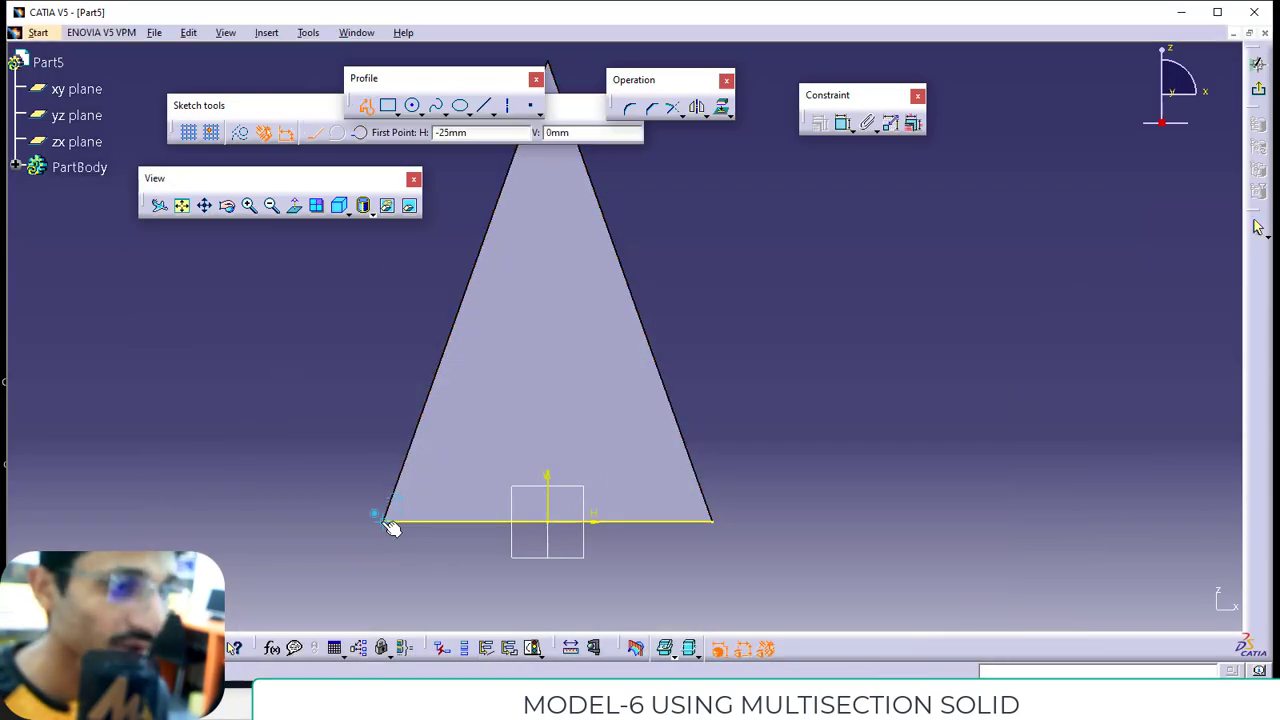
left_click(388, 523)
left_click(291, 311)
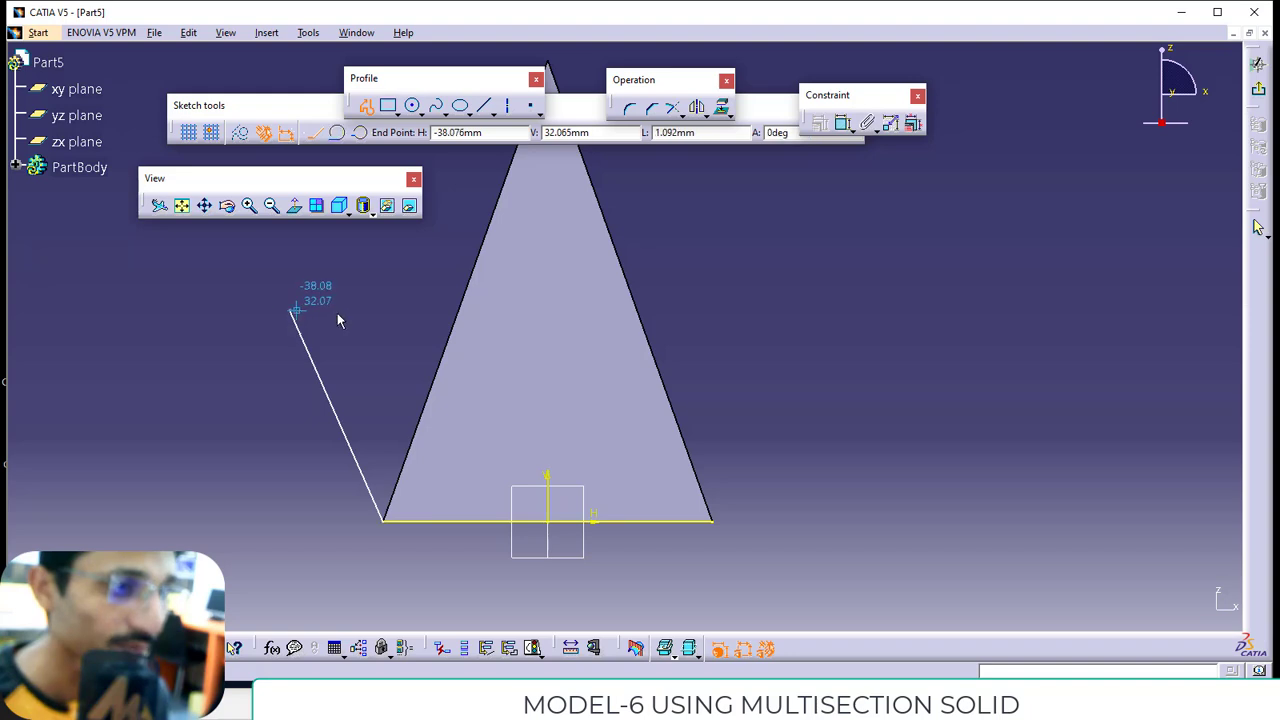
left_click(801, 310)
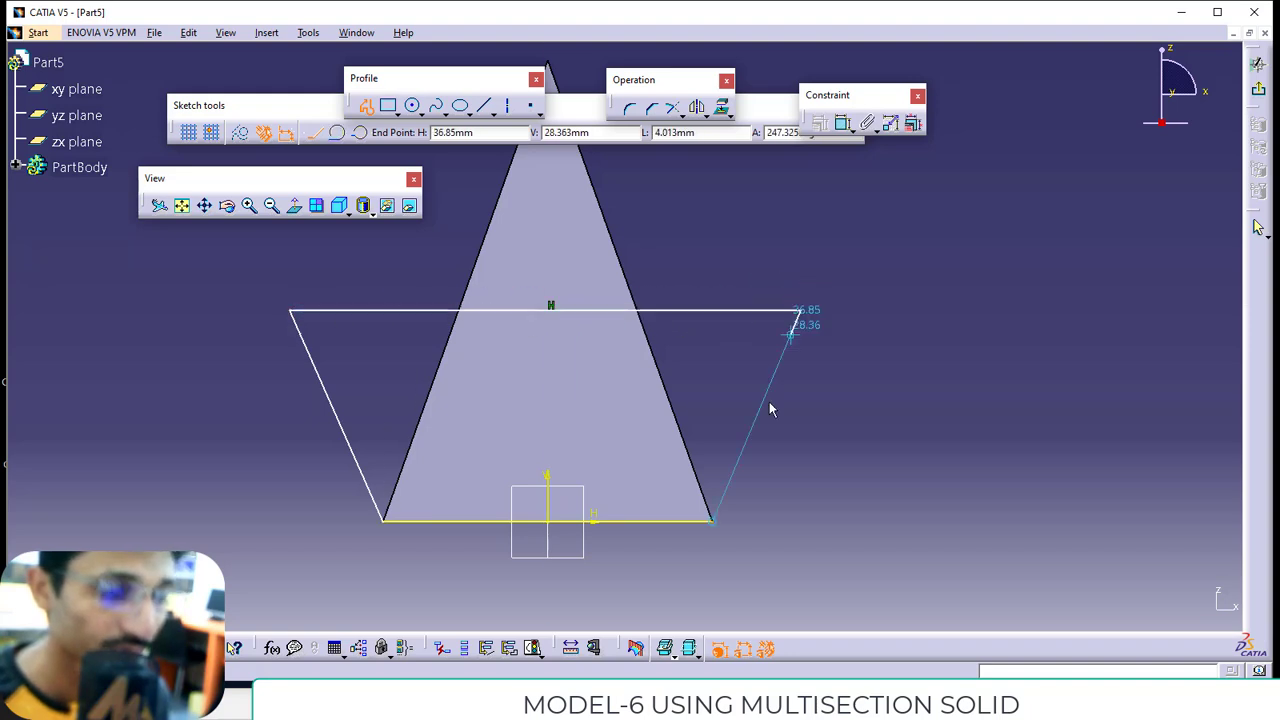
left_click(714, 523)
left_click(777, 513)
key("Escape")
key("Escape")
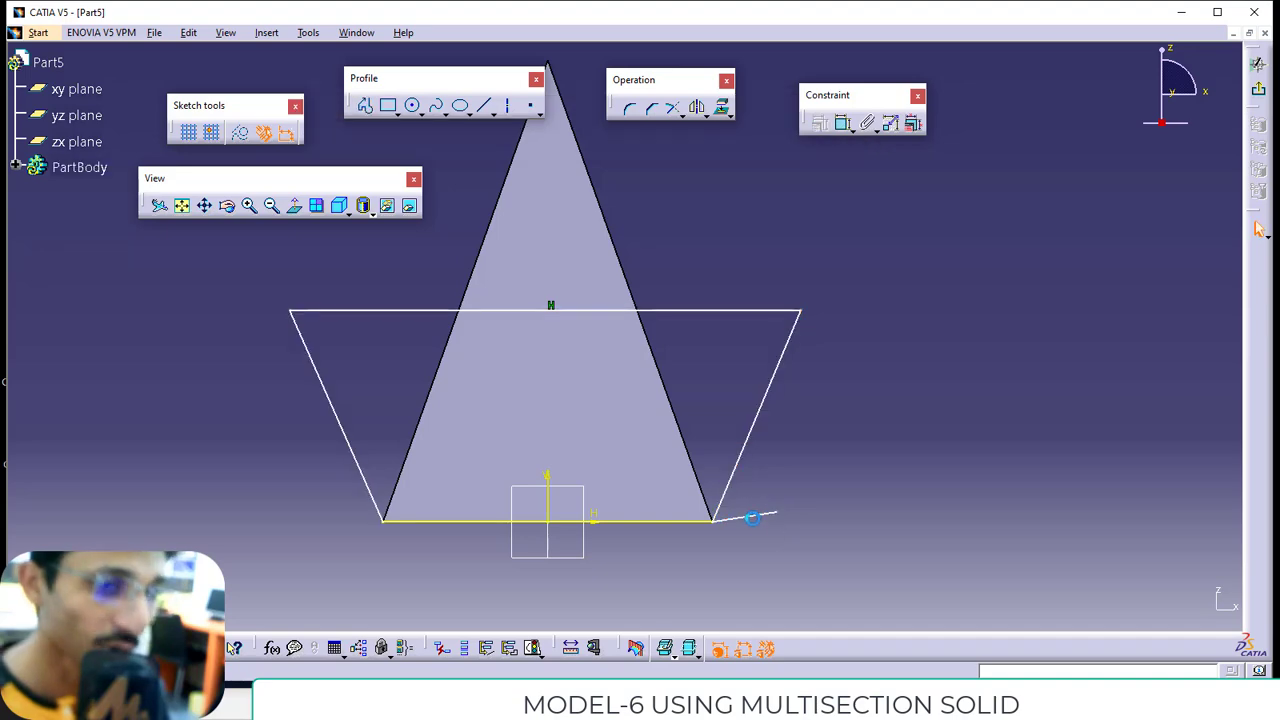
key("Delete")
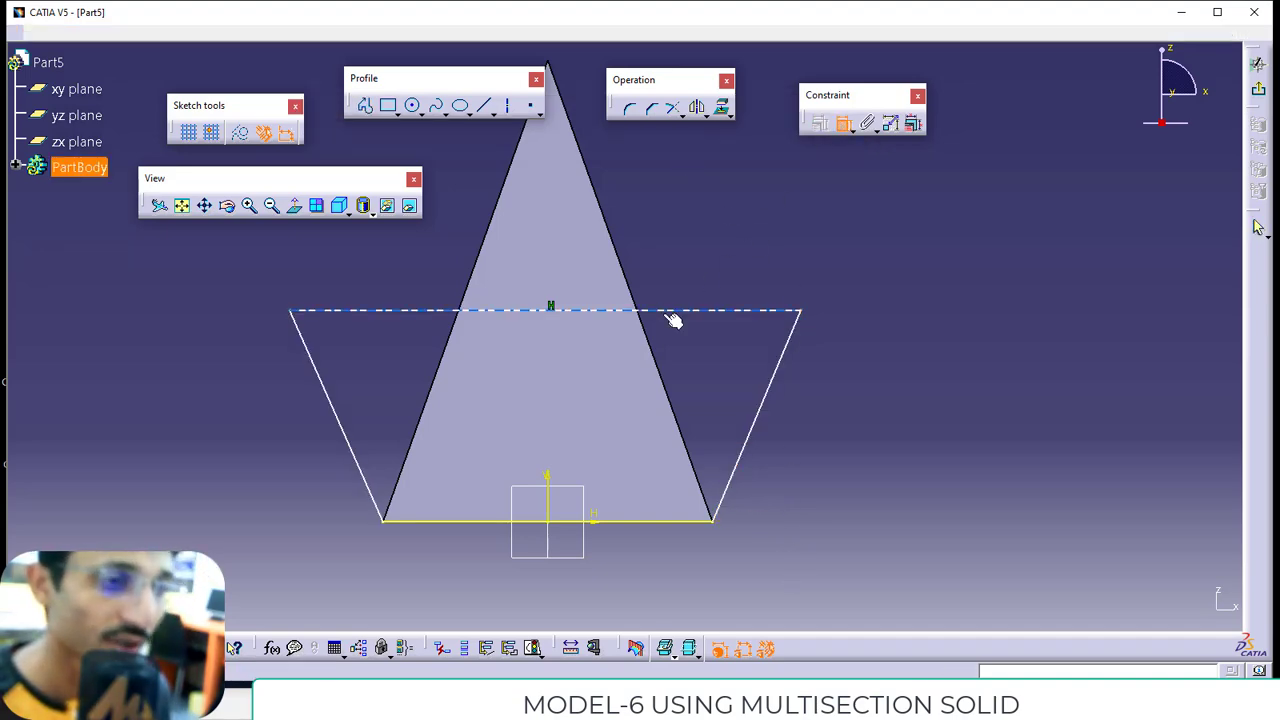
- Dimension the trapezoid's top line at 80 mm, as in the Model-6 drawing
key("alt+Tab")
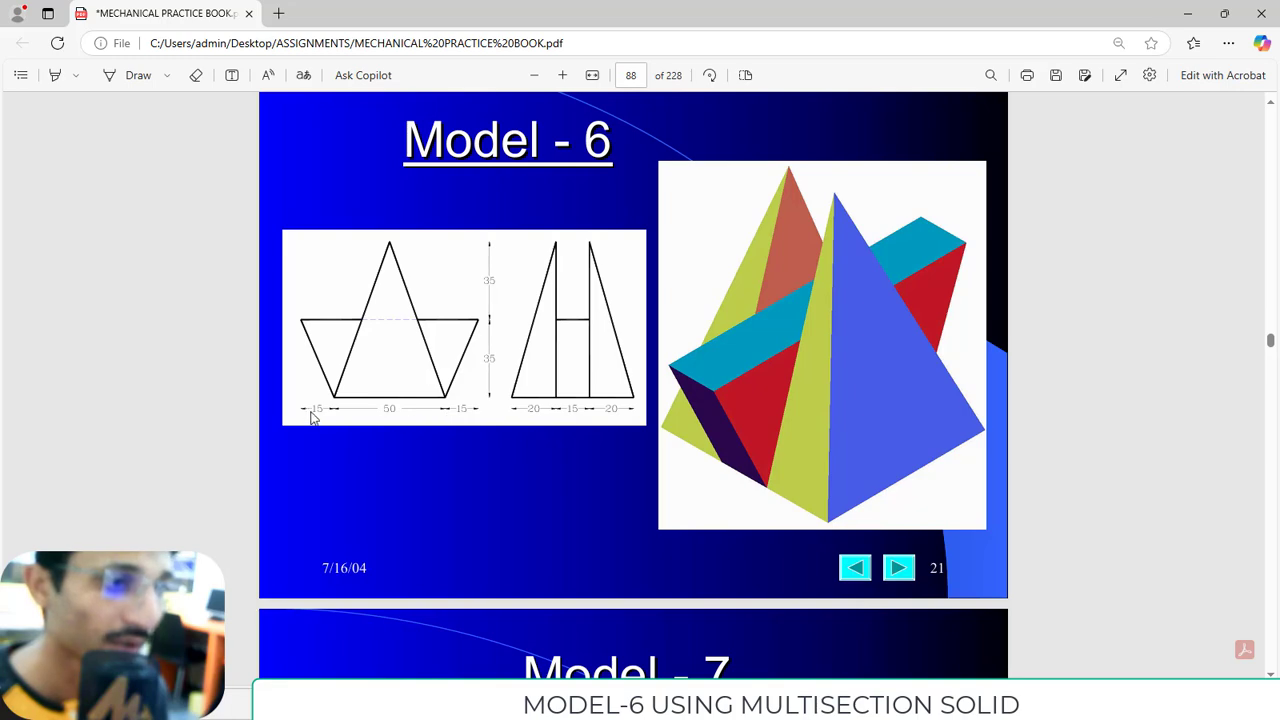
key("alt+Tab")
left_click(686, 311)
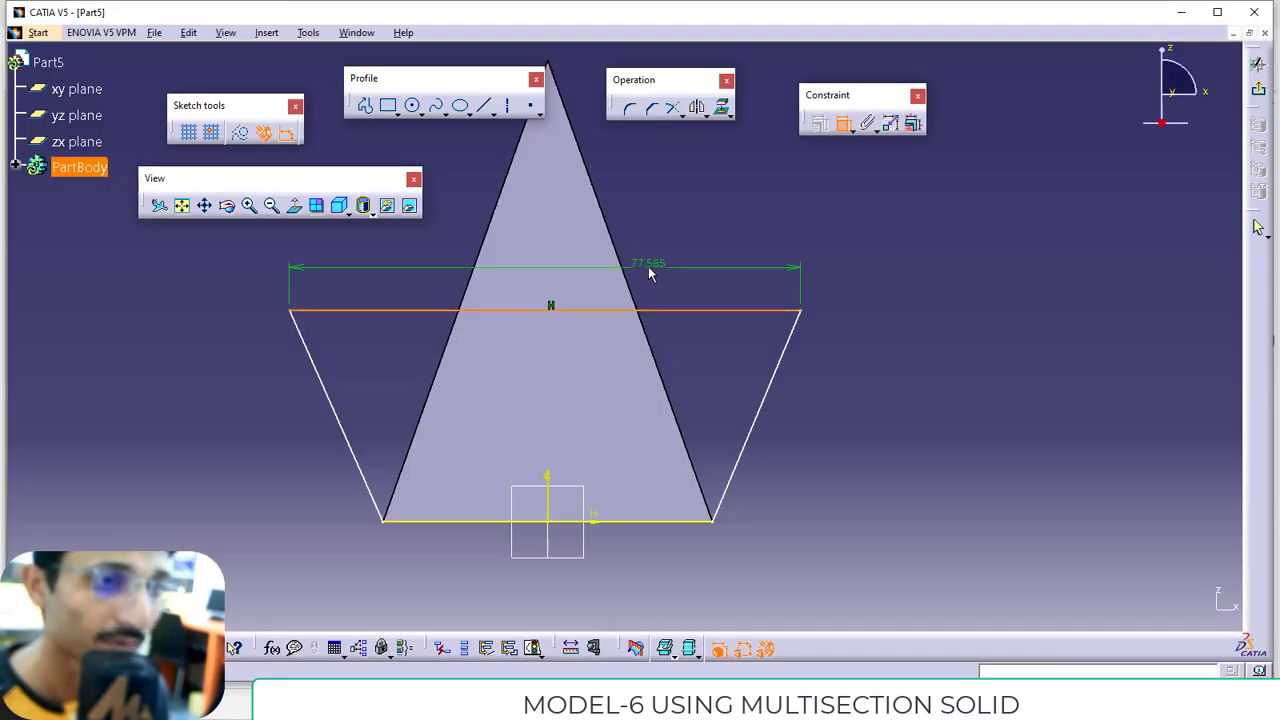
double_click(650, 261)
type("80")
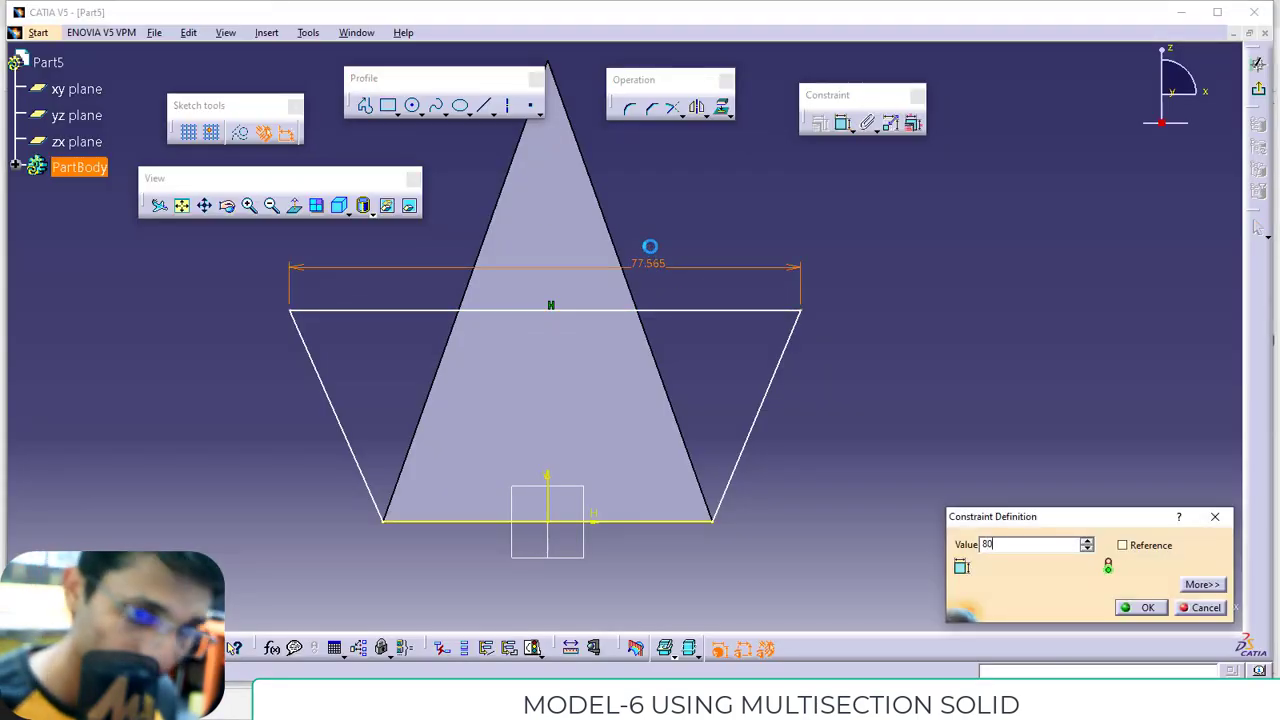
key("Return")
- Dimension the distance between the projected base edge and the trapezoid's top line at 35 mm
key("alt+Tab")
key("alt+Tab")
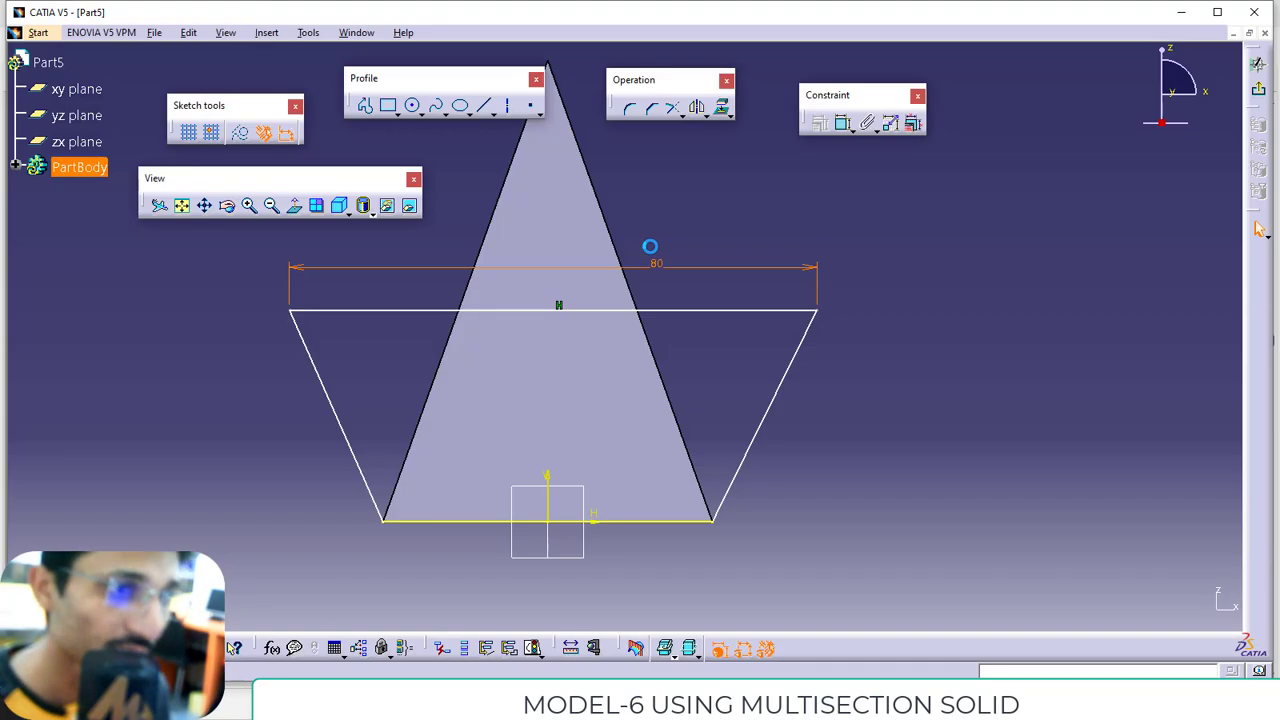
left_click(843, 125)
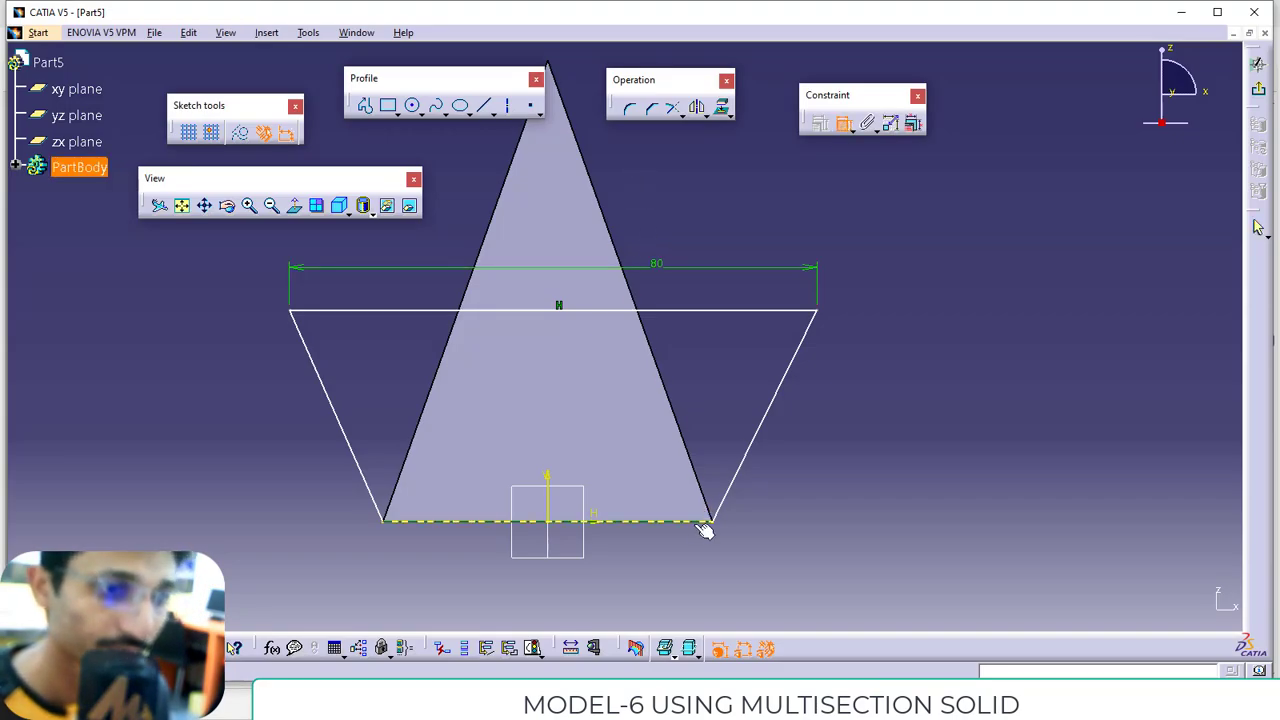
left_click(700, 520)
left_click(750, 312)
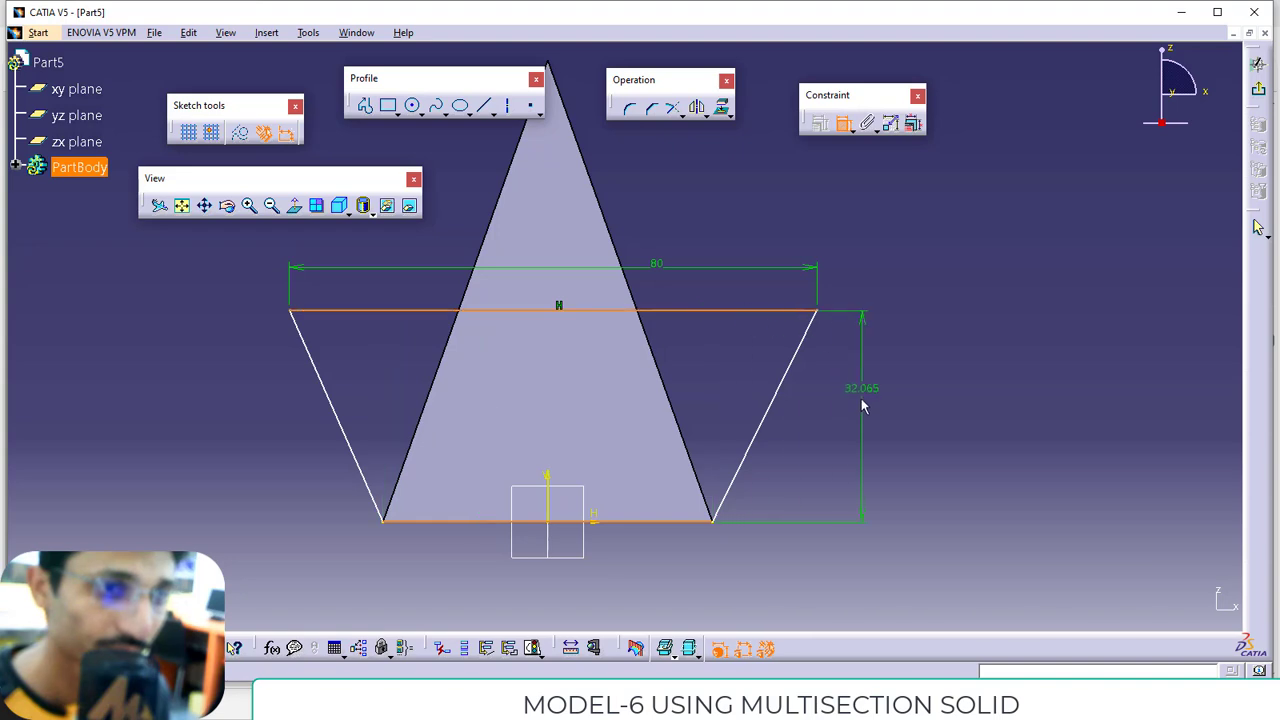
double_click(863, 400)
type("35")
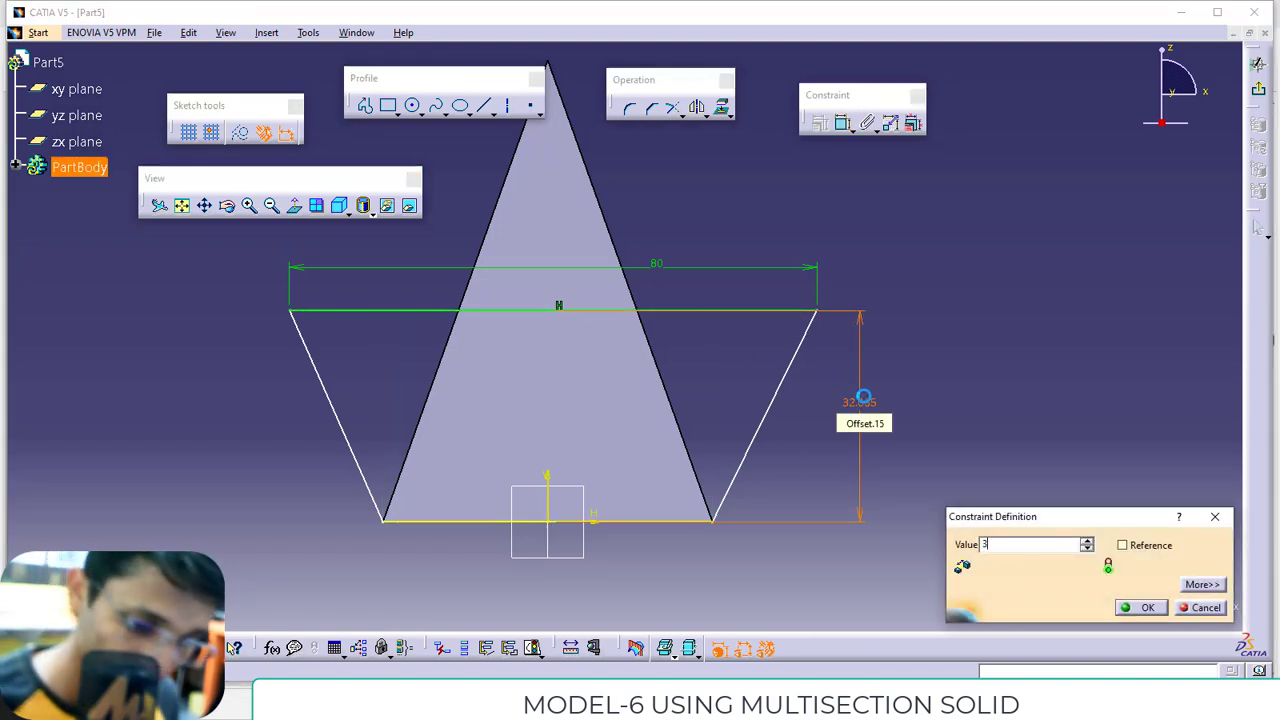
key("Return")
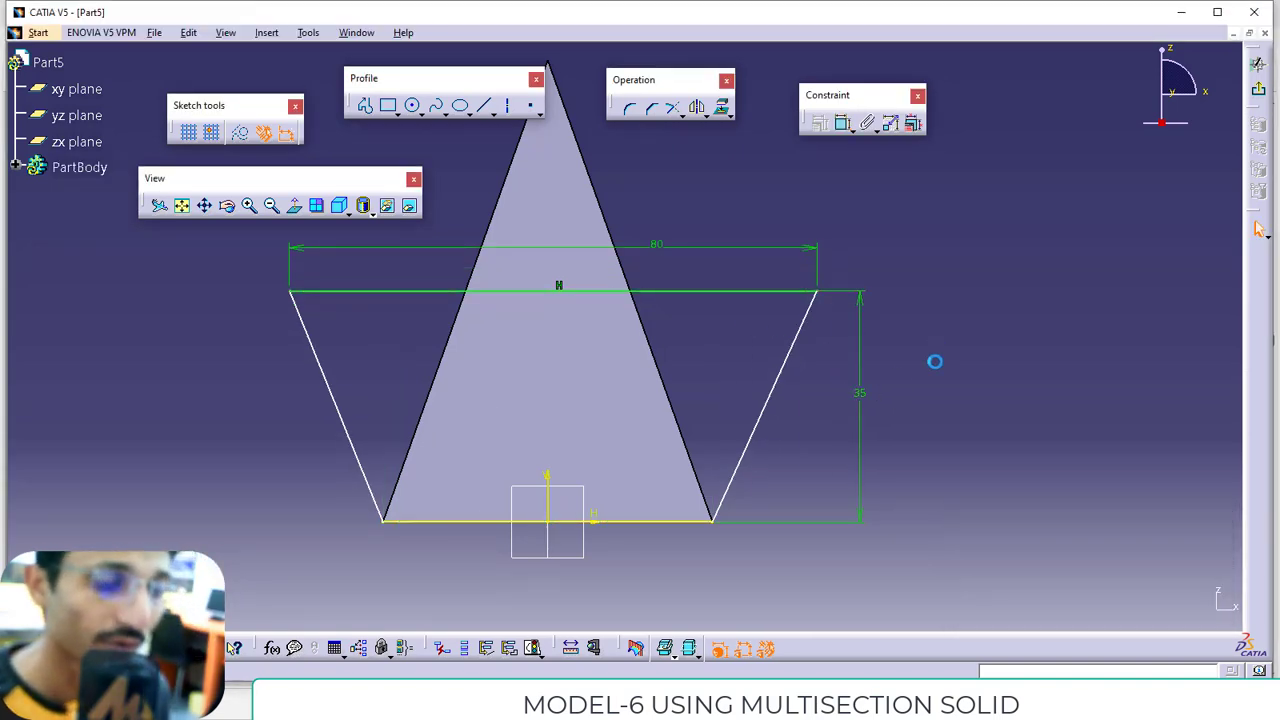
- Constrain the trapezoid's two slanted sides to be symmetric about the vertical sketch axis
left_click(297, 314)
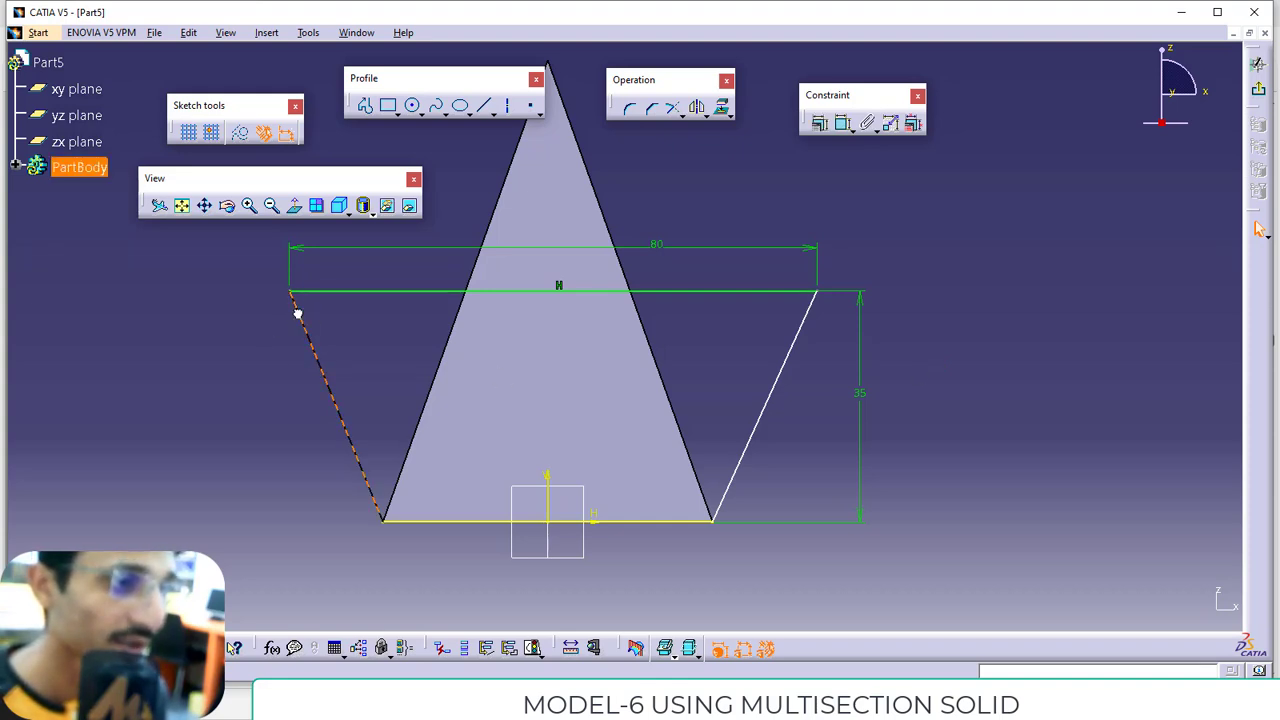
left_click(780, 376, "ctrl")
left_click(556, 508, "ctrl")
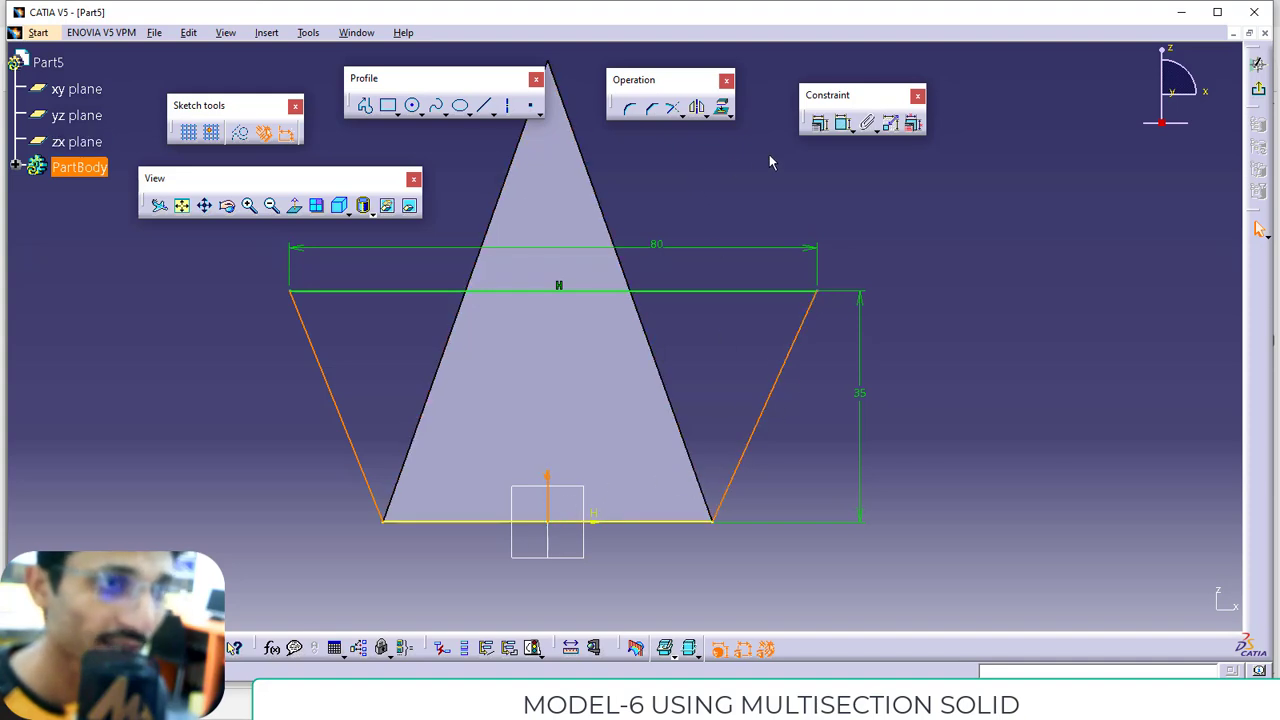
left_click(820, 124)
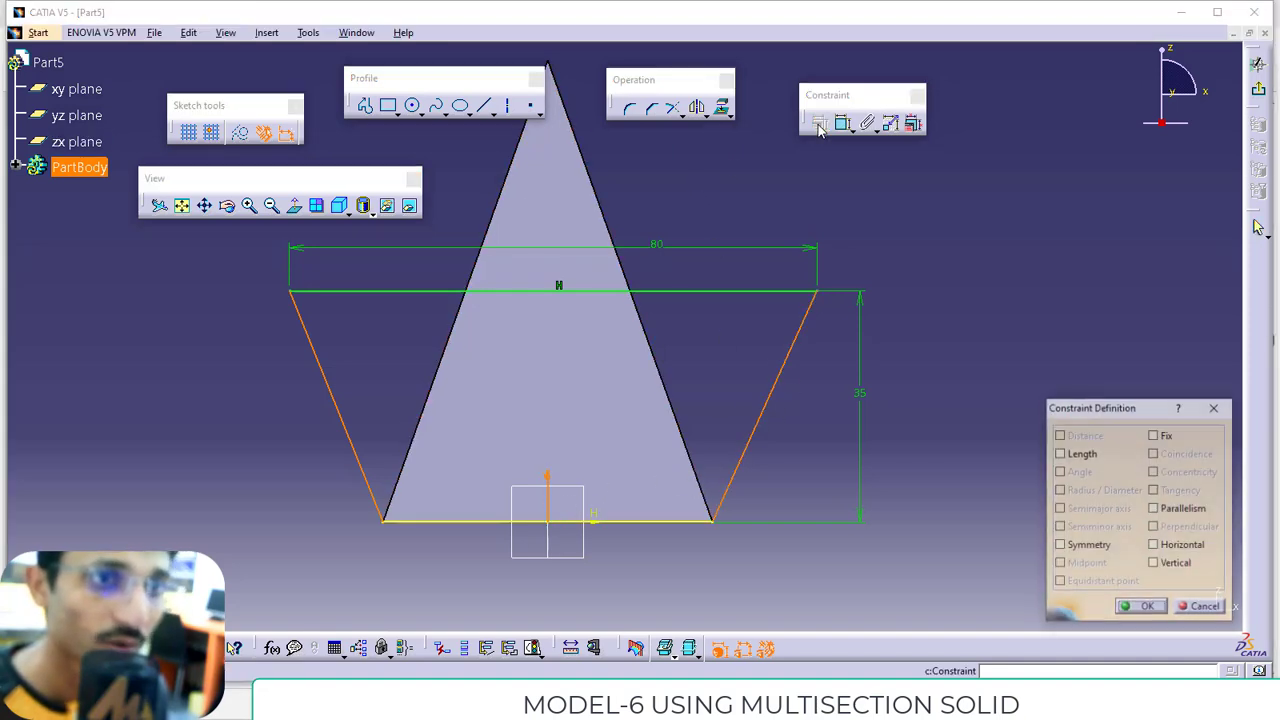
left_click(1059, 546)
left_click(1120, 608)
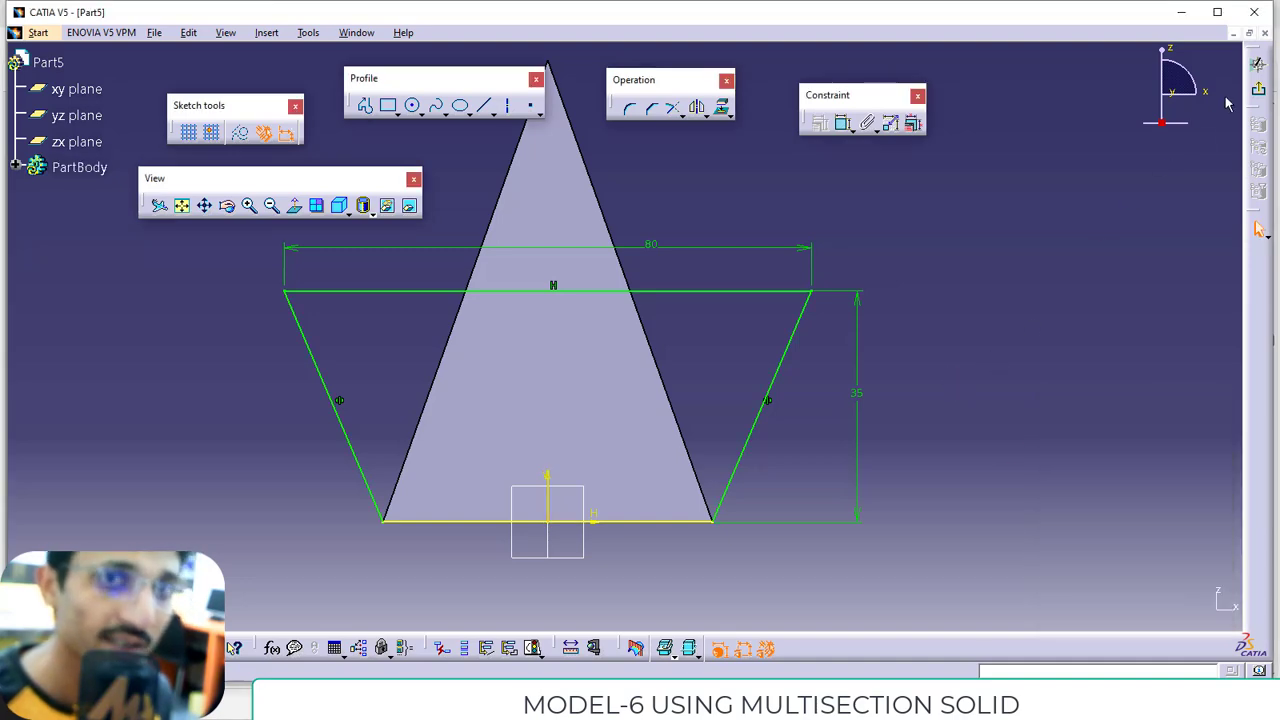
- Exit the sketch and pad the trapezoid 15 mm away from the half pyramid
left_click(1259, 93)
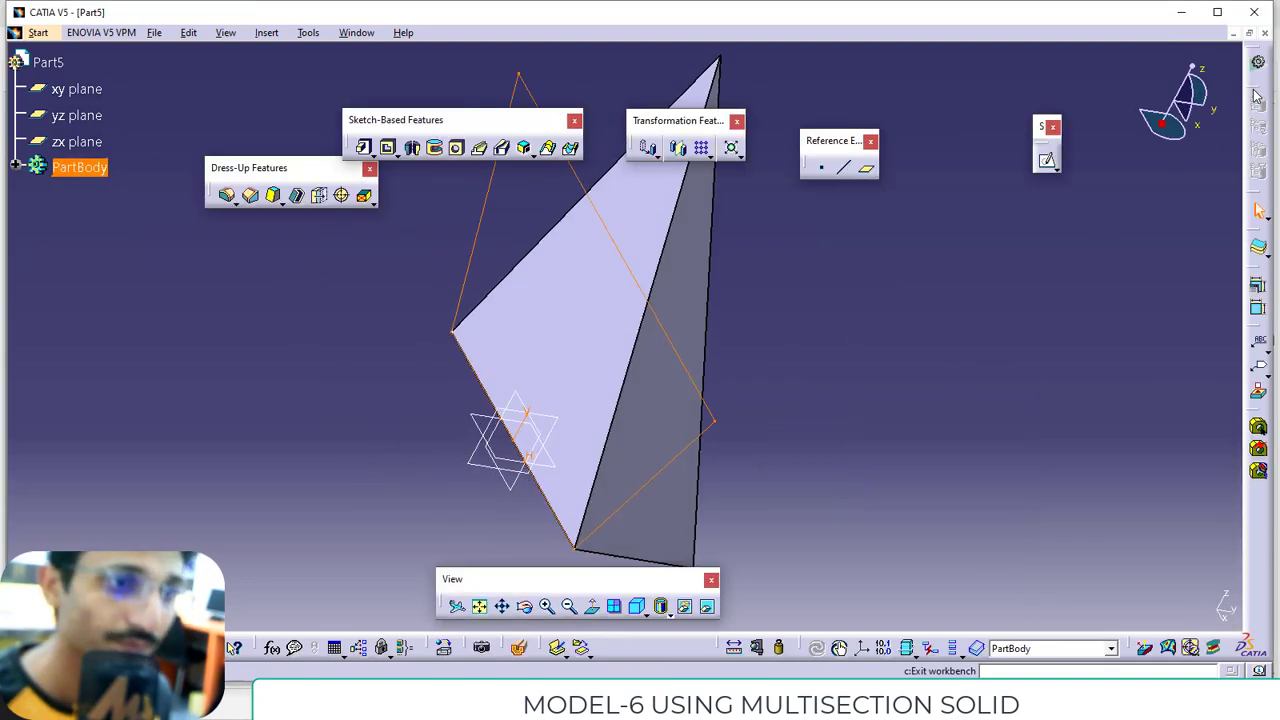
left_click(363, 147)
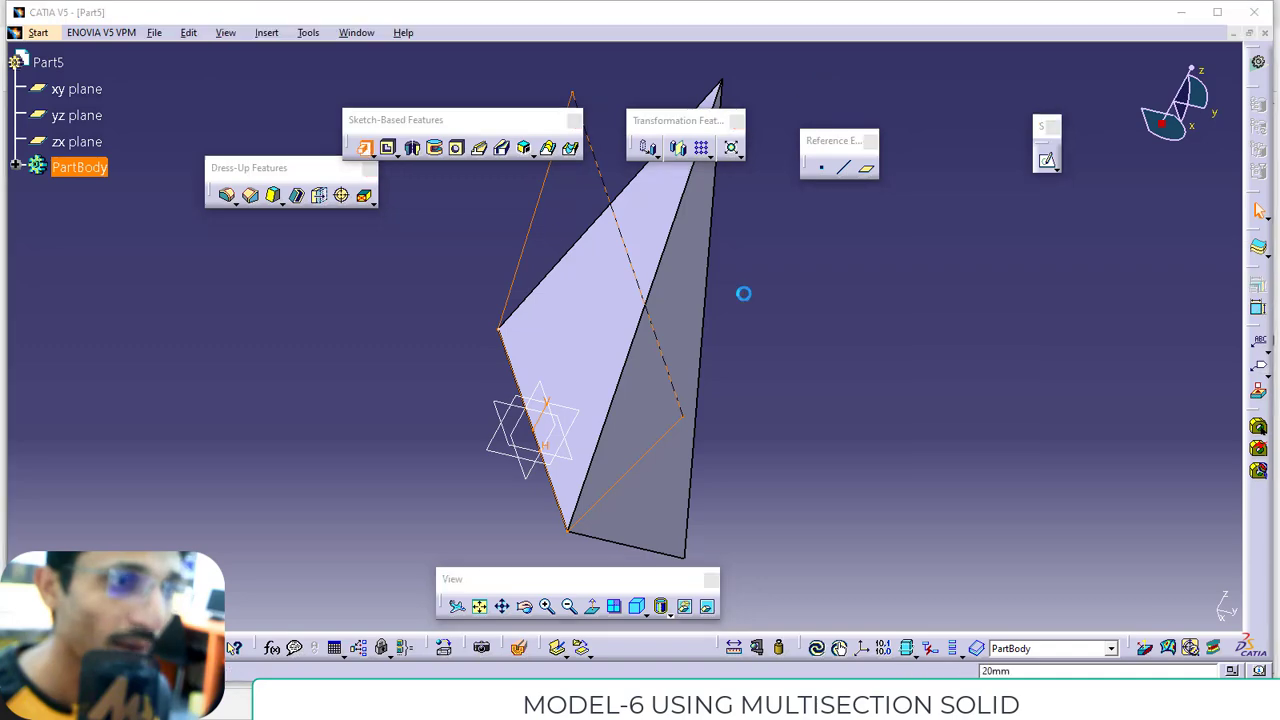
key("alt+Tab")
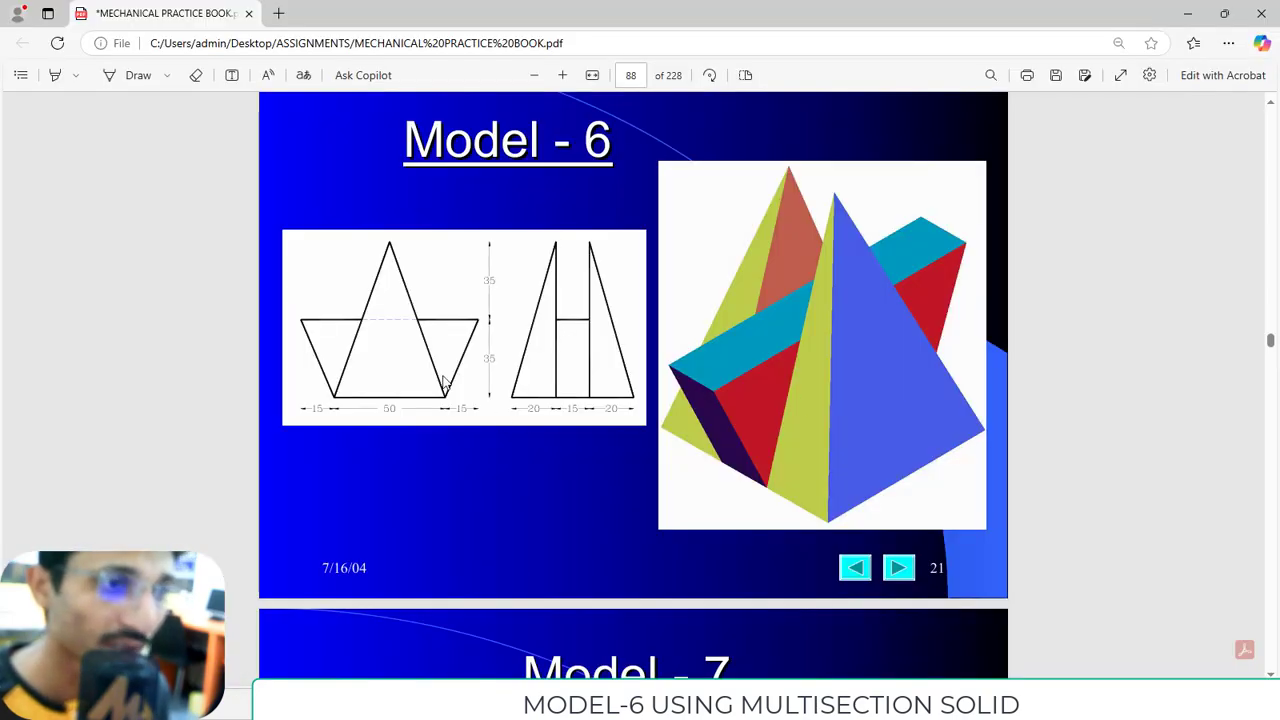
key("alt+Tab")
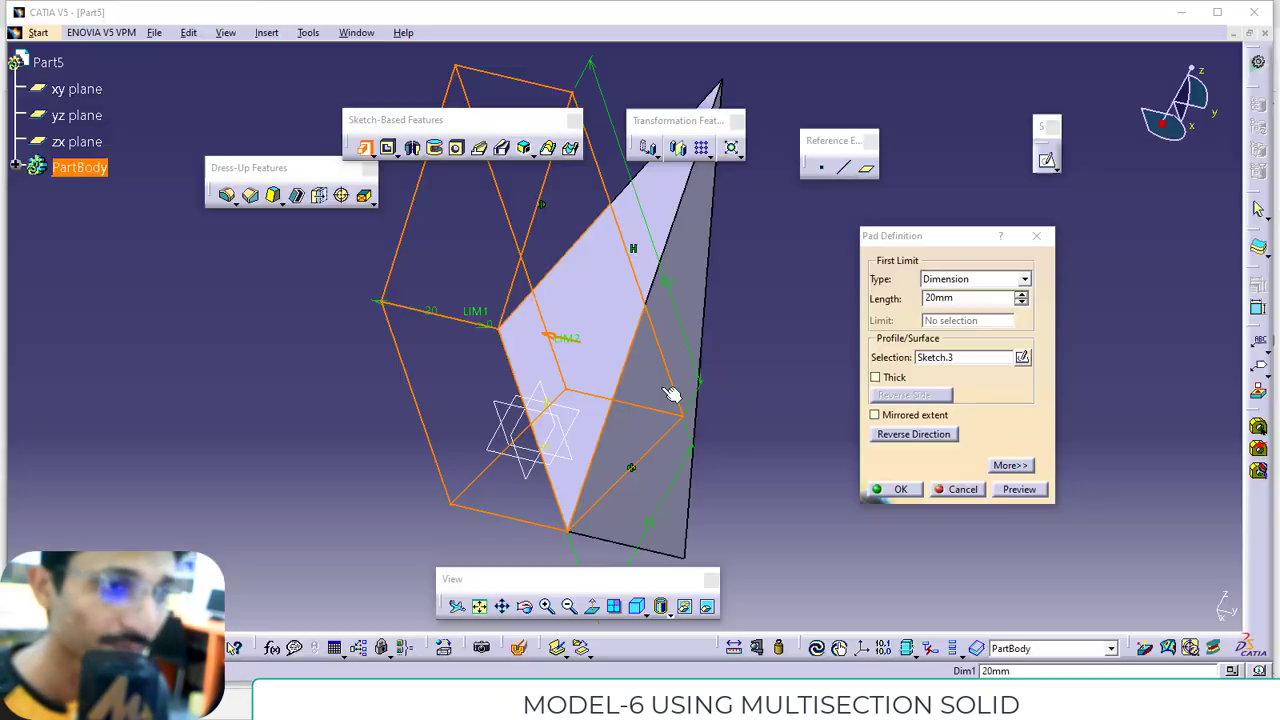
key("Return")
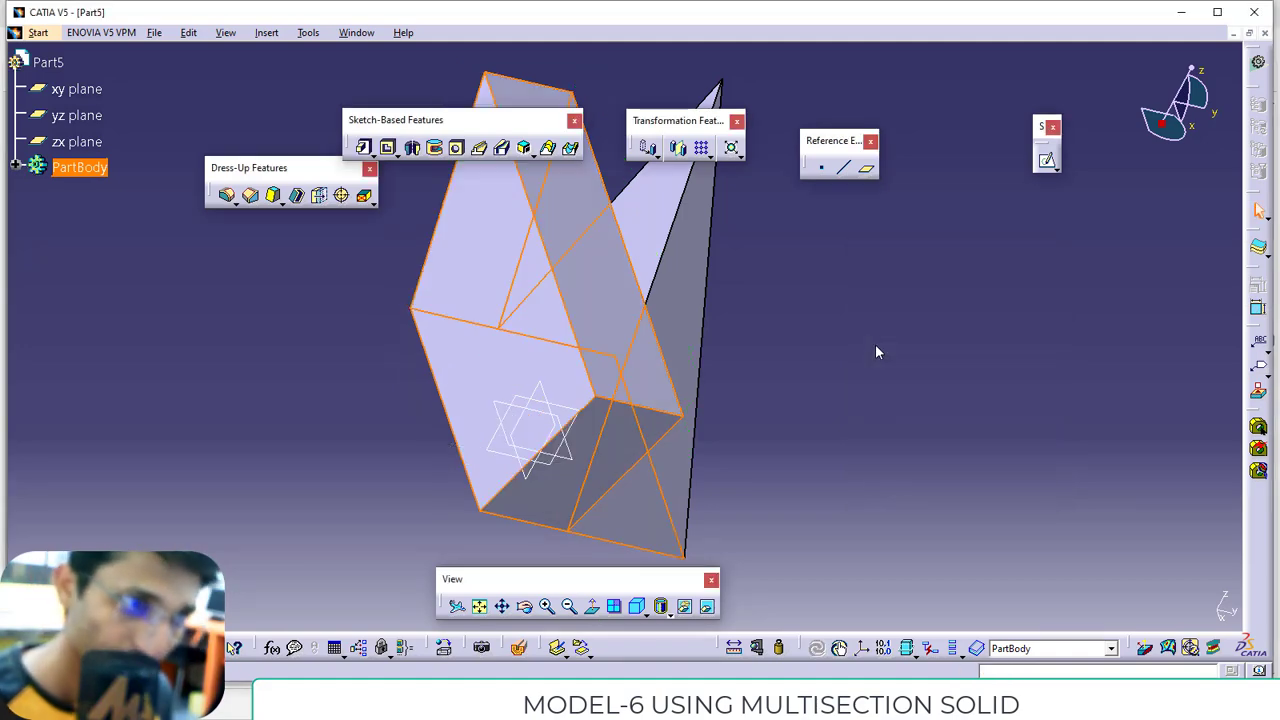
- Examine the half pyramid and the trapezoidal block from several sides and compare them with the Model-6 drawing in the practice-book PDF
middle_click_drag(845, 359, 571, 380)
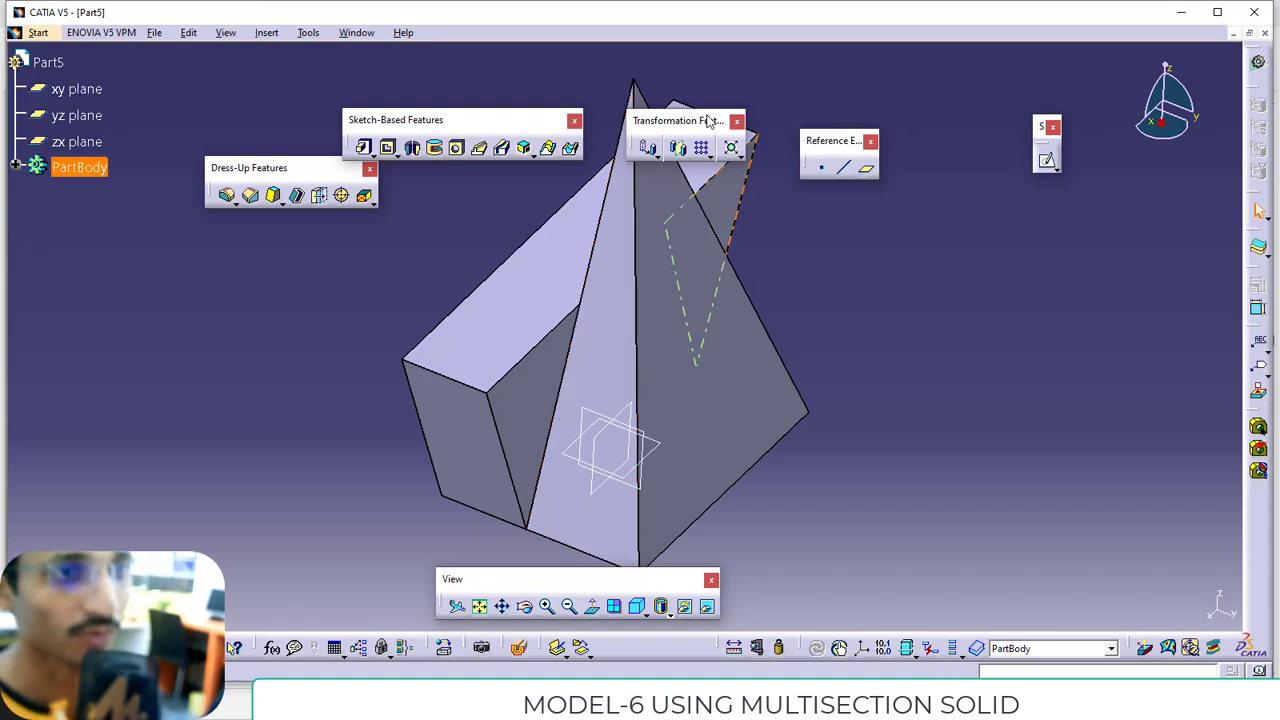
middle_click_drag(557, 409, 615, 410)
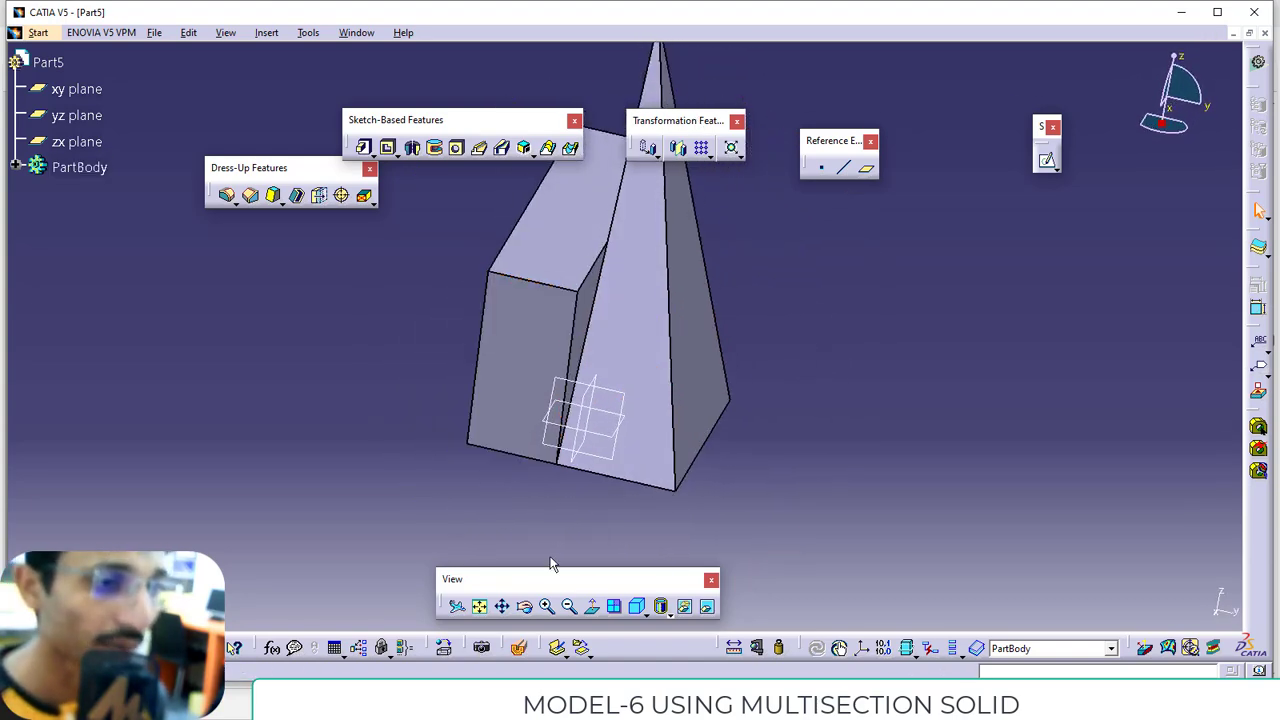
key("alt+Tab")
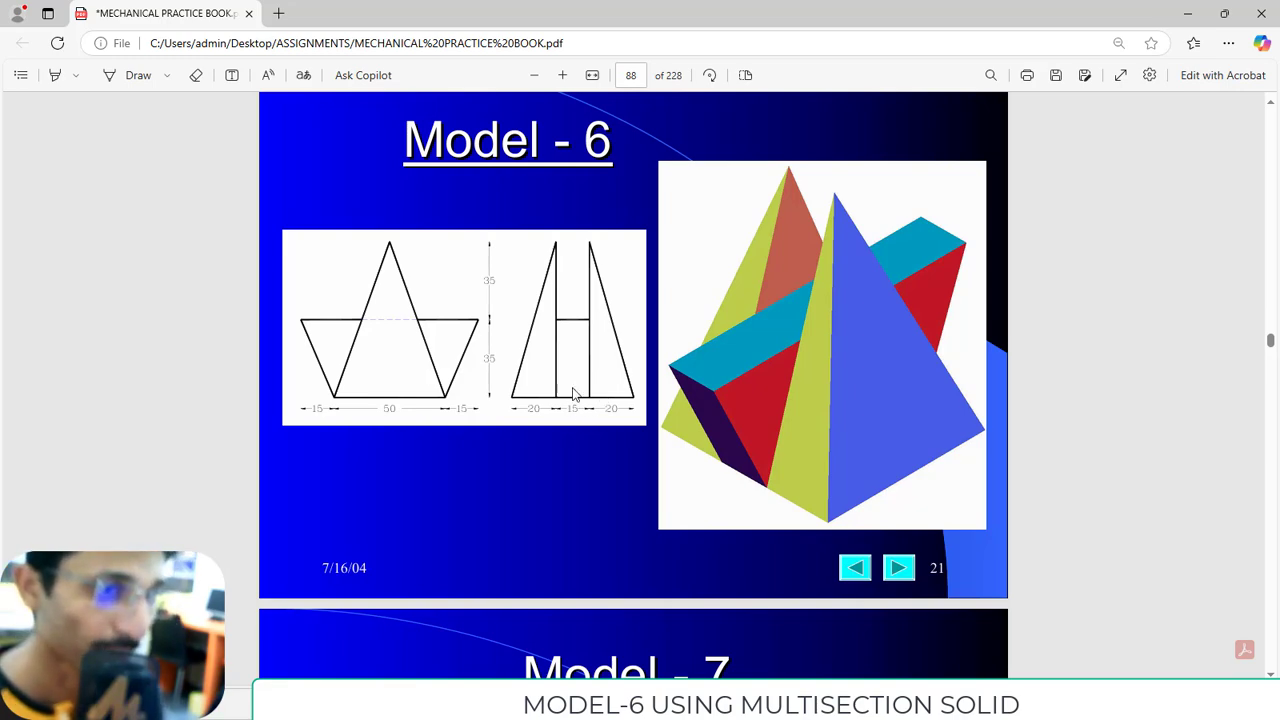
key("alt+Tab")
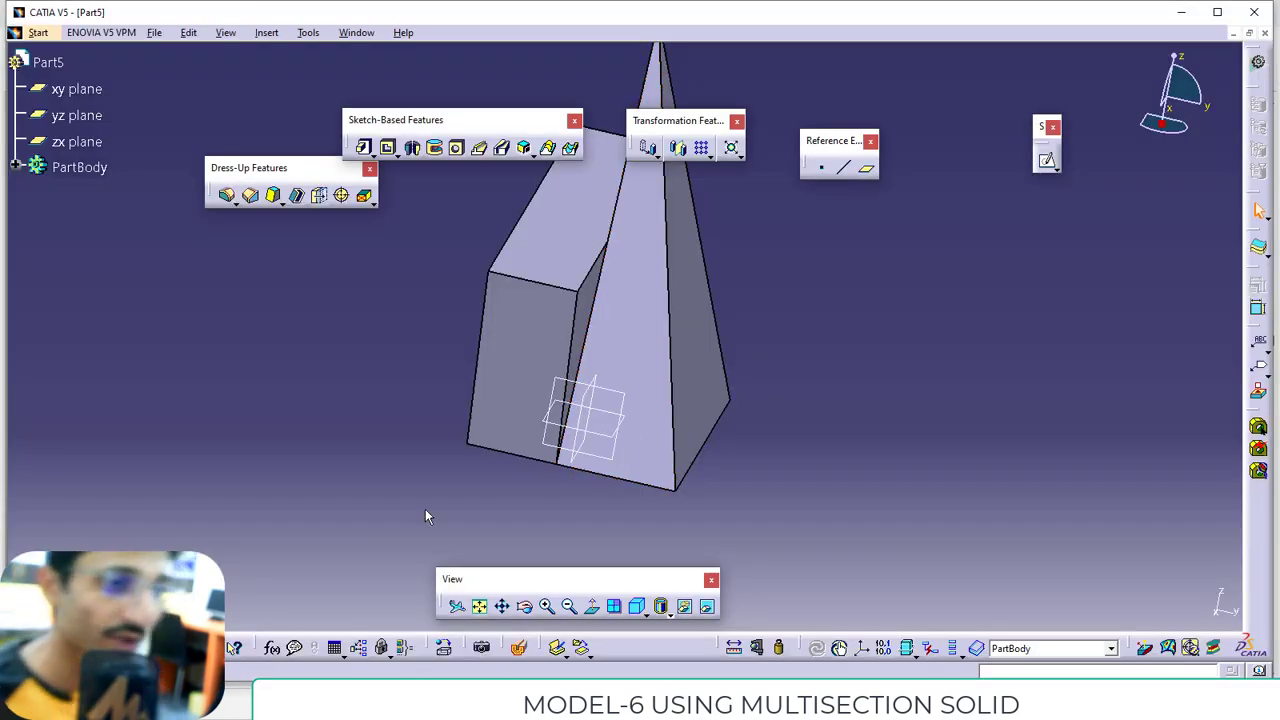
middle_click_drag(425, 509, 473, 415)
left_click(470, 413)
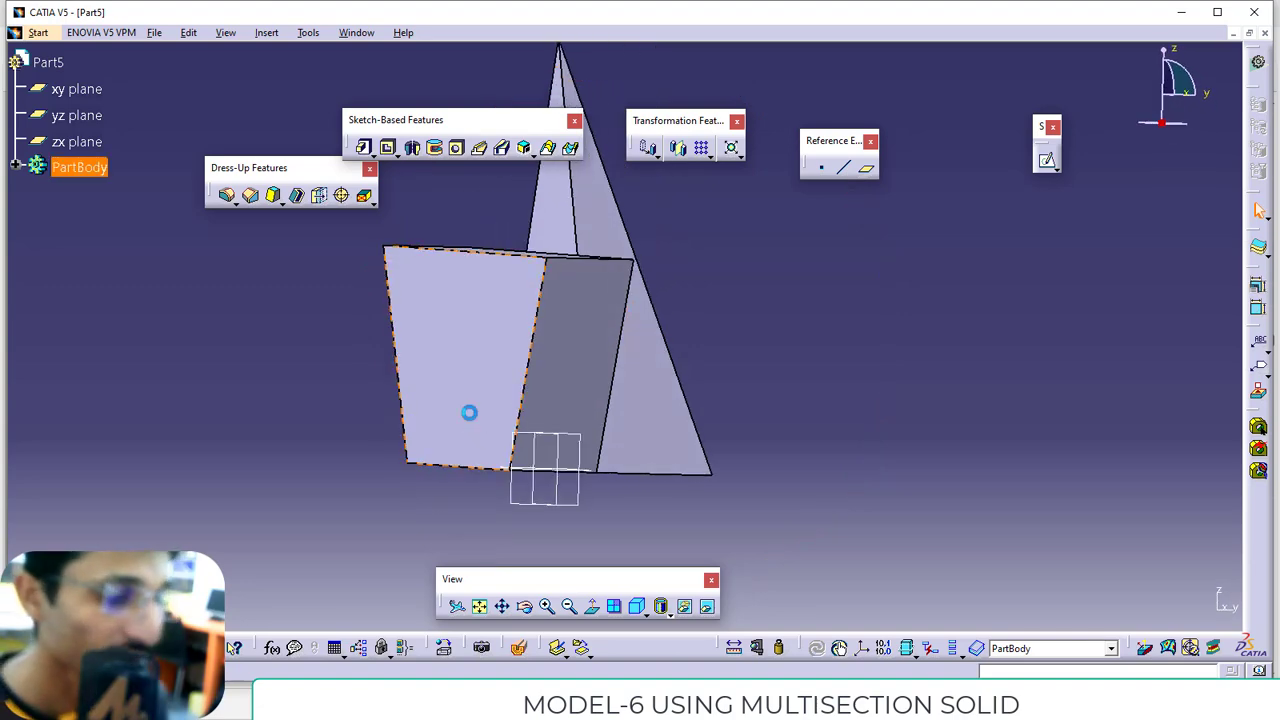
middle_click_drag(820, 371, 522, 481)
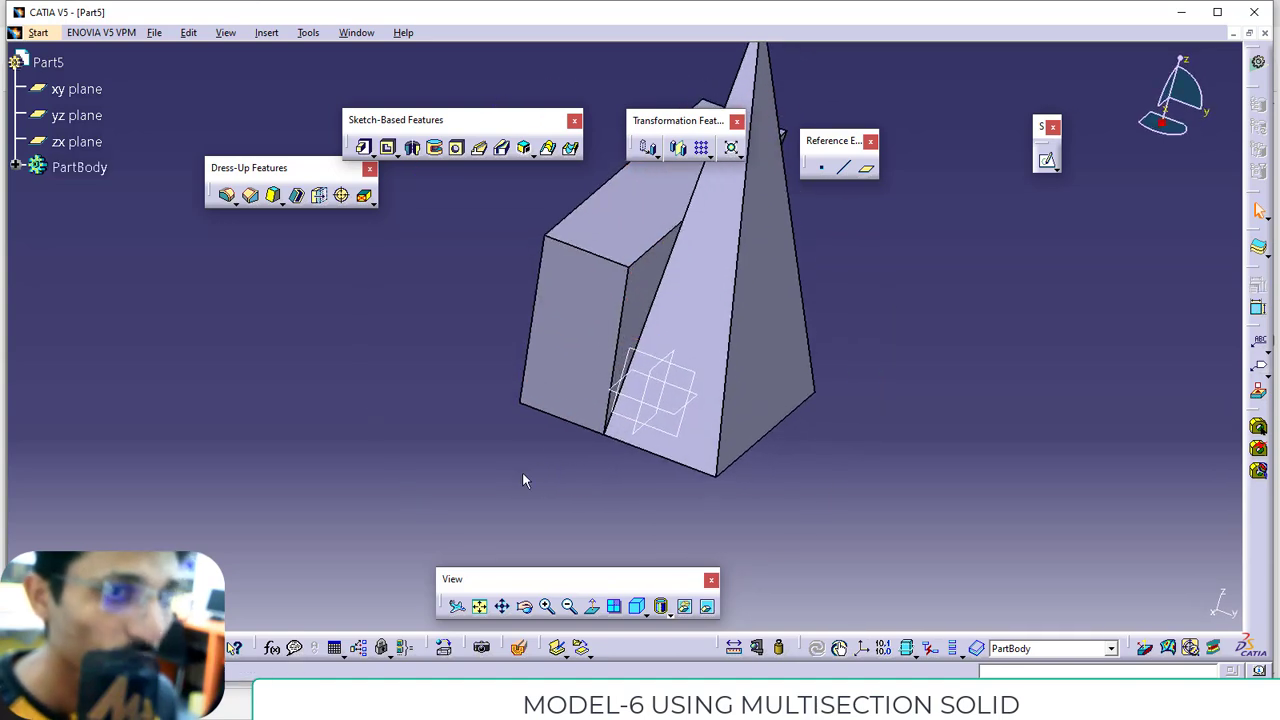
- Create a reference plane of type Normal to curve at the middle of the trapezoidal block's short bottom edge
left_click(868, 172)
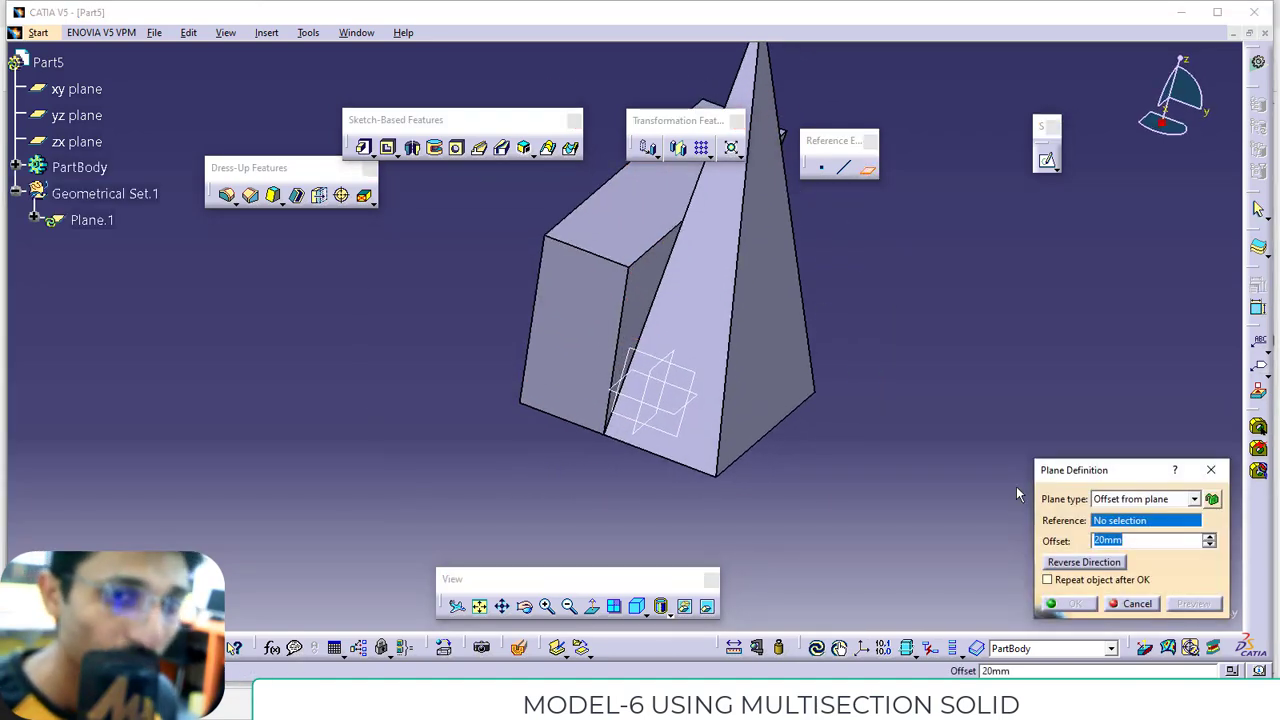
left_click_drag(1099, 472, 1003, 276)
left_click(1040, 303)
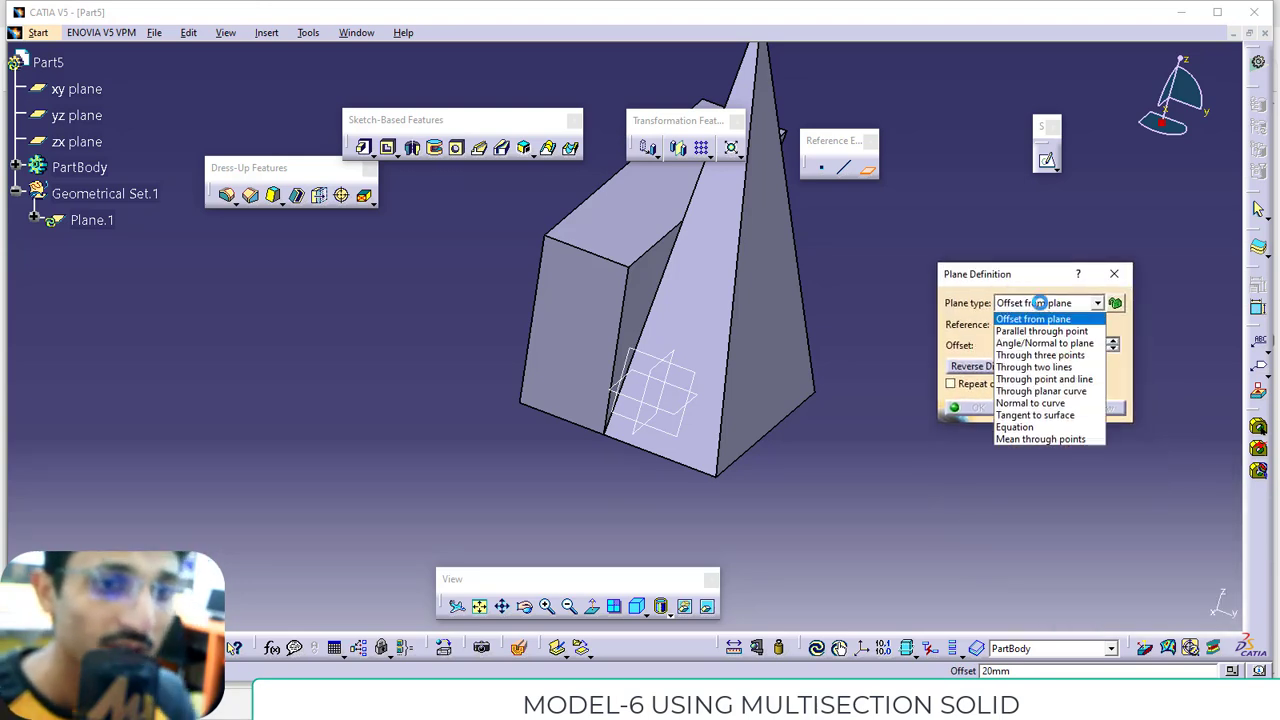
left_click(1050, 404)
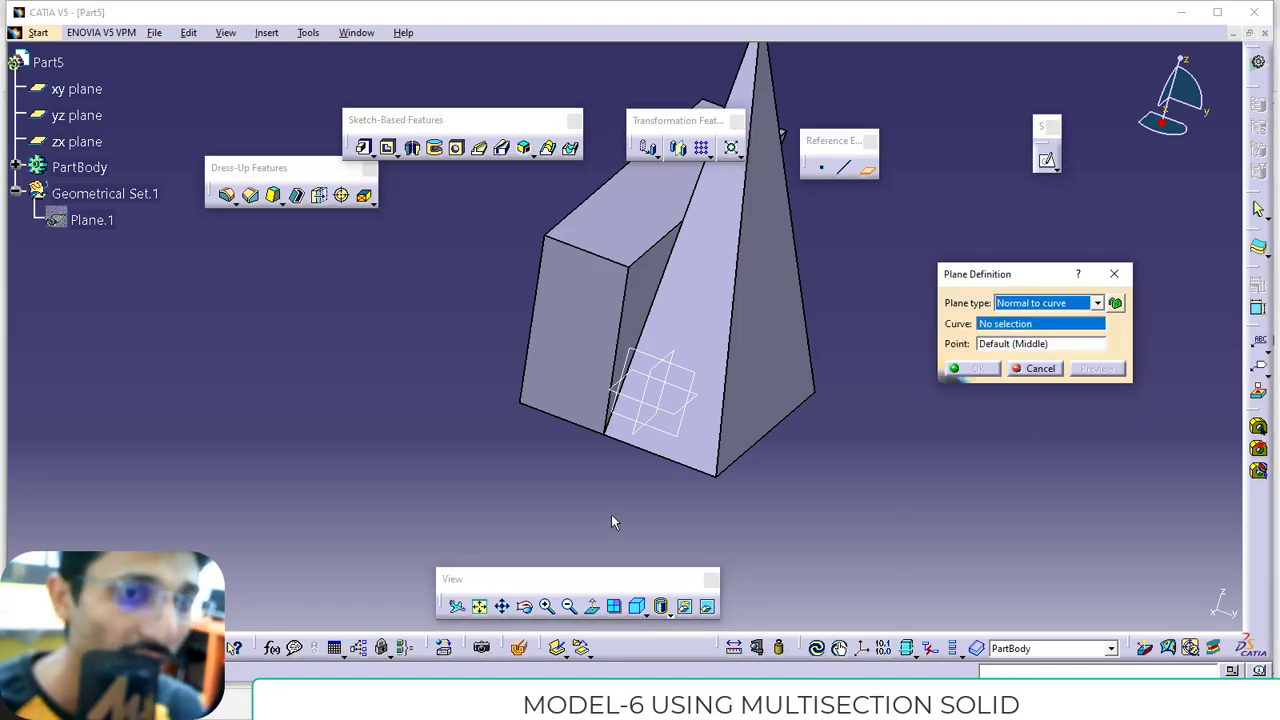
left_click(556, 418)
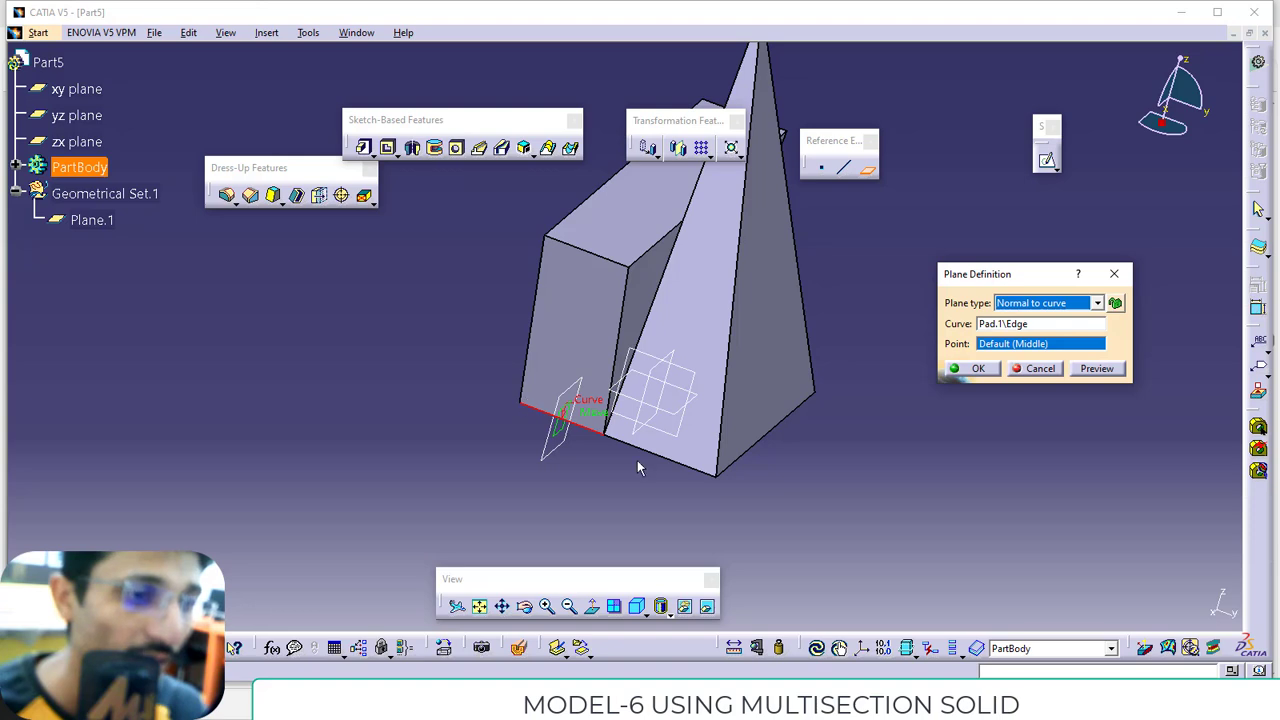
left_click(978, 369)
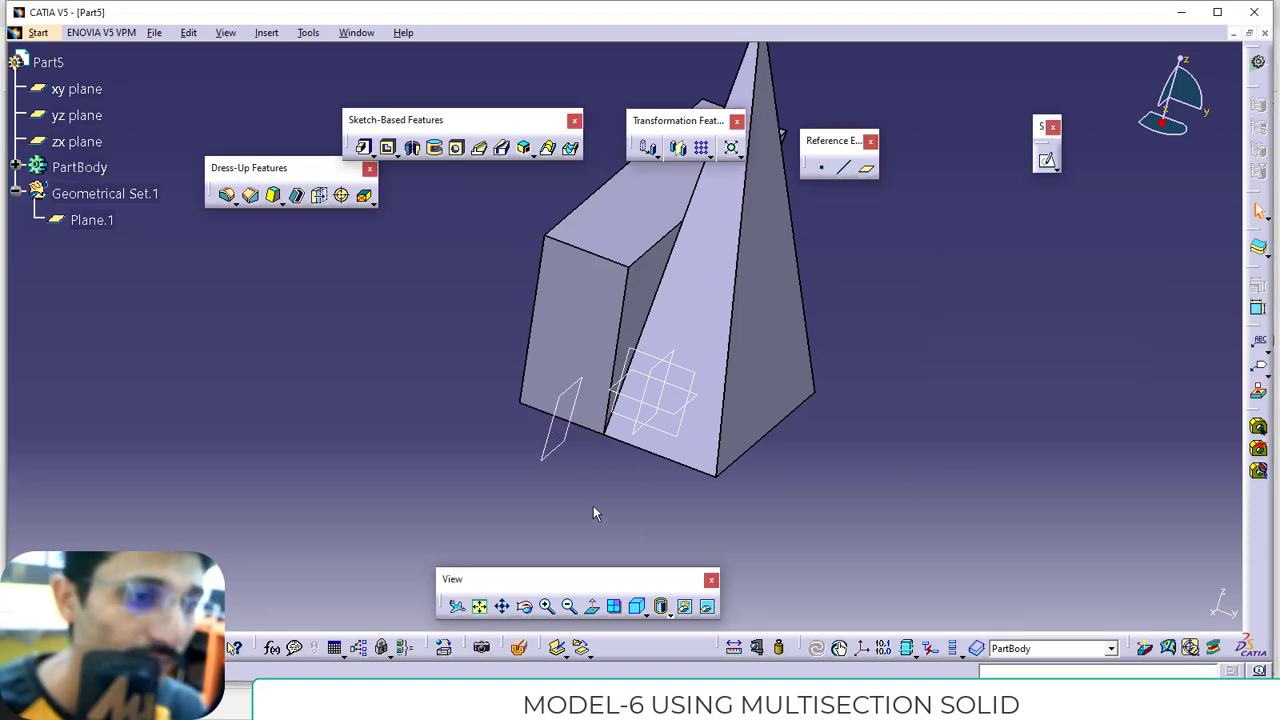
middle_click_drag(593, 505, 570, 466)
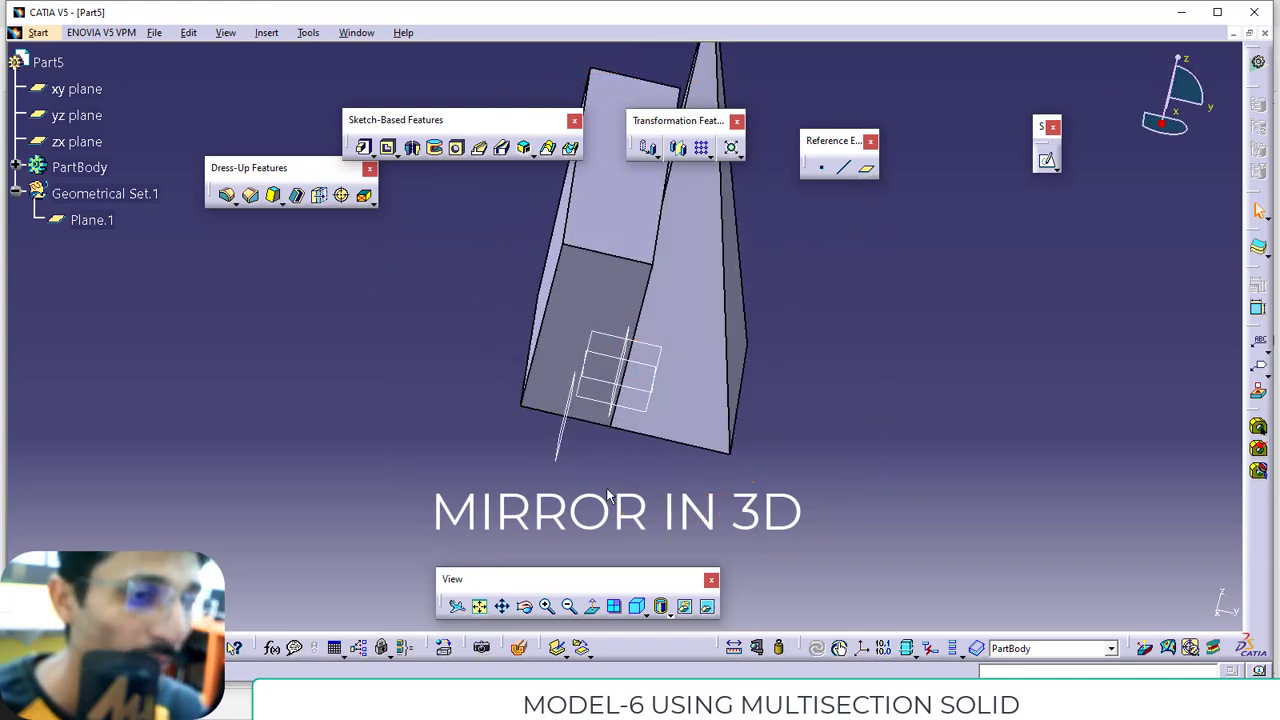
left_click(568, 457)
left_click(675, 411, "ctrl")
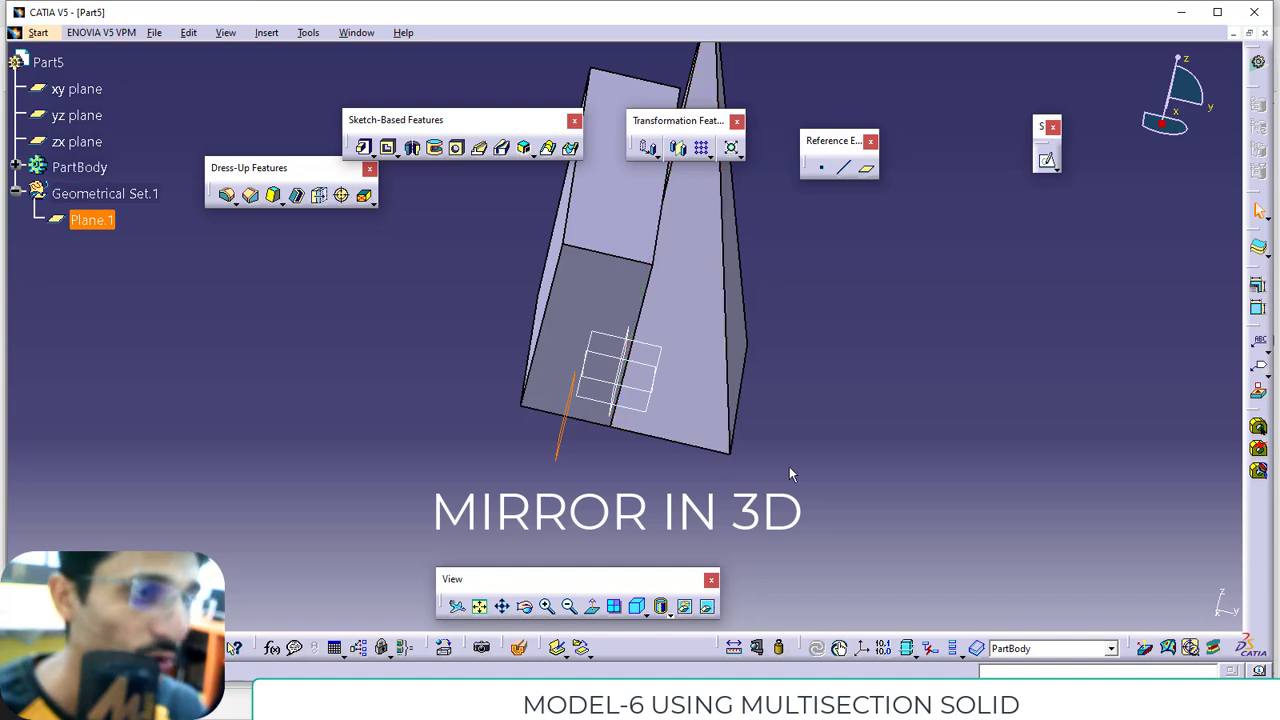
mouse_move(789, 466)
middle_mouse_down()
mouse_move(800, 468)
mouse_move(788, 468)
middle_mouse_up()
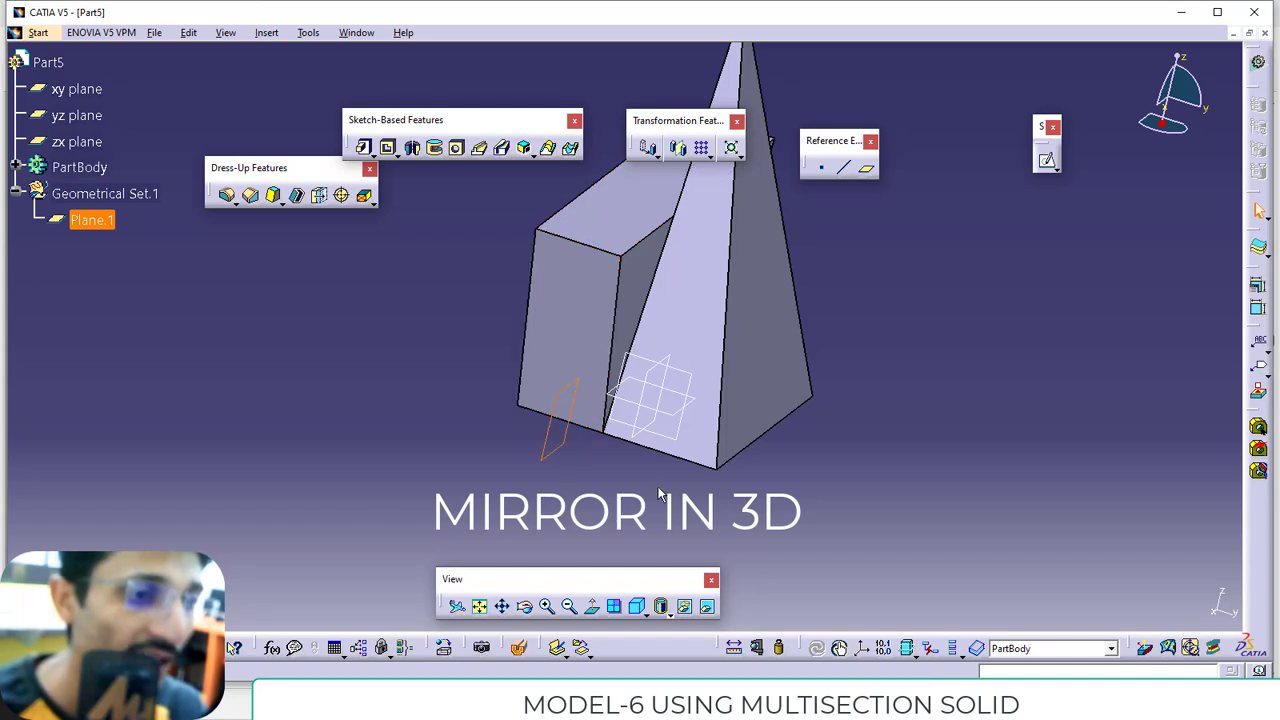
left_click(679, 149)
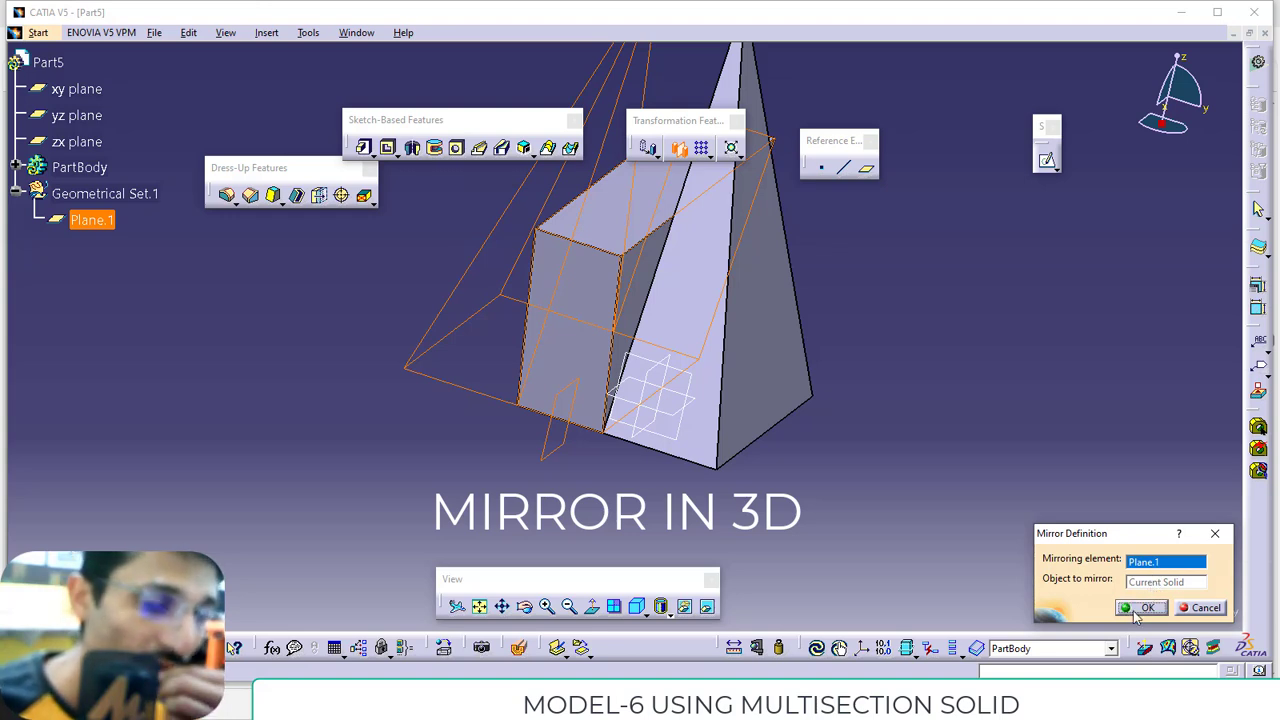
left_click(1202, 609)
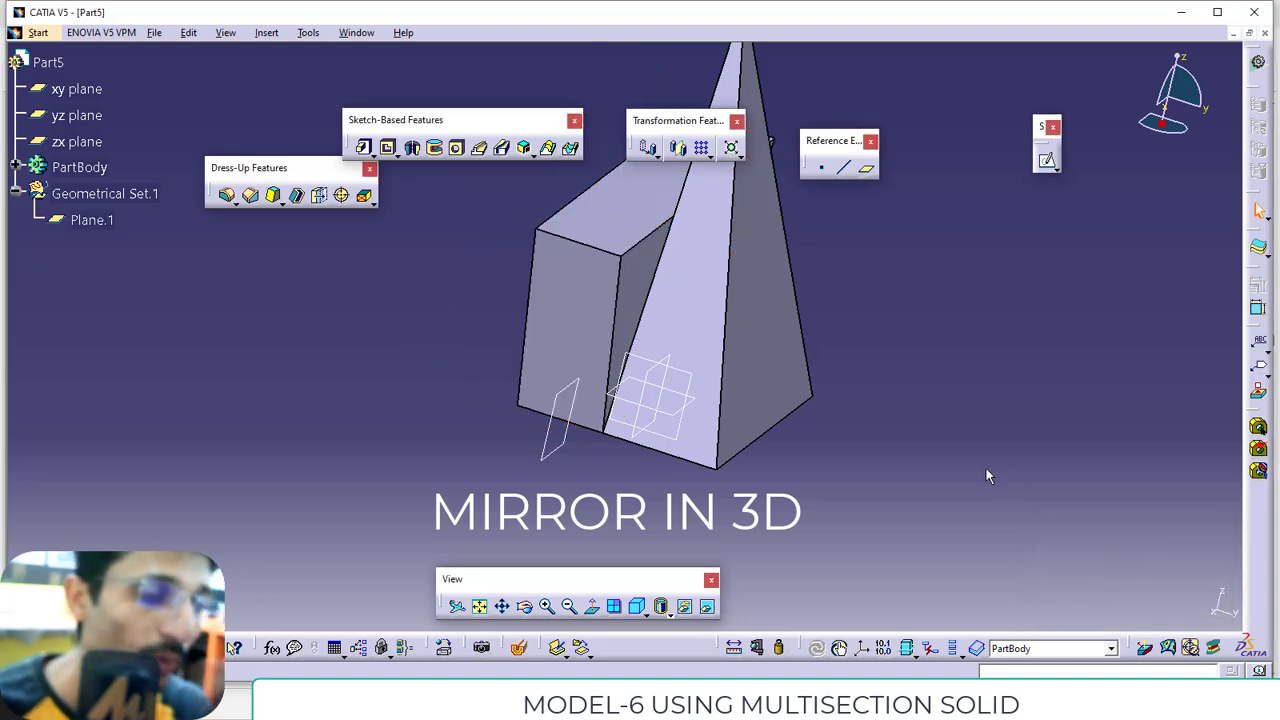
- Mirror only the half pyramid feature Combine.1 about the plane through the middle of the trapezoidal block
left_click(15, 167)
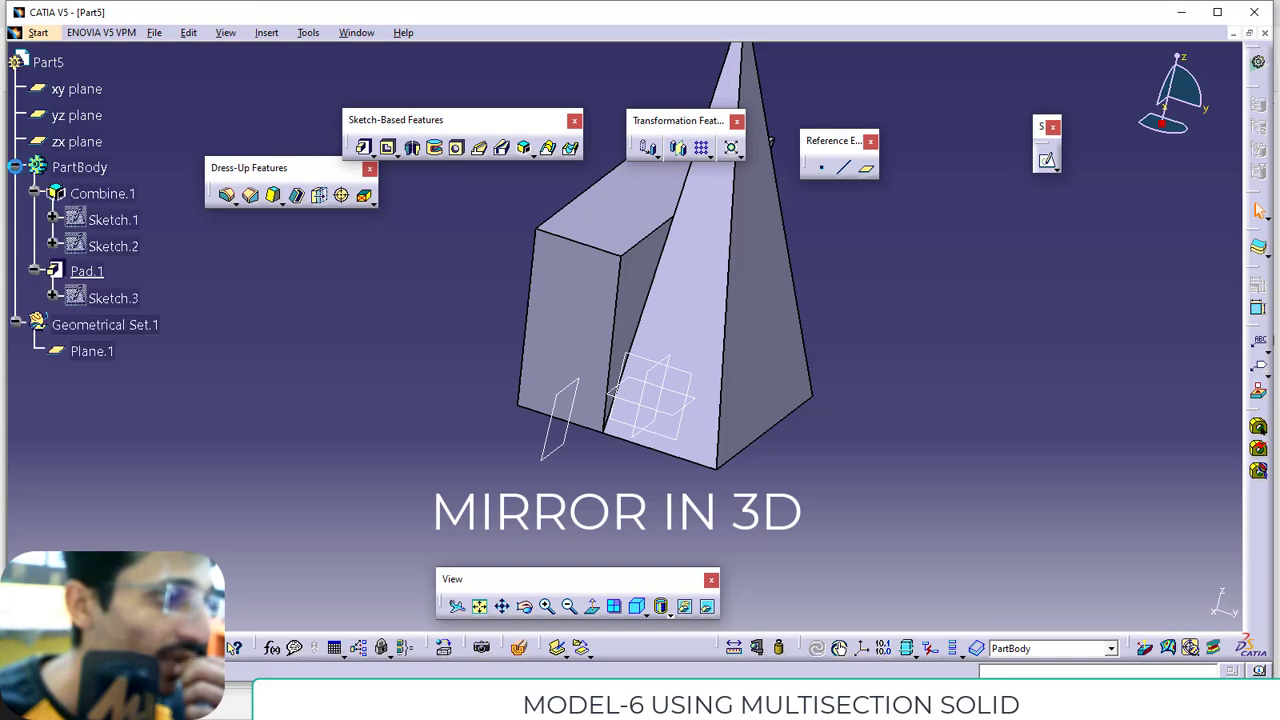
left_click(112, 192)
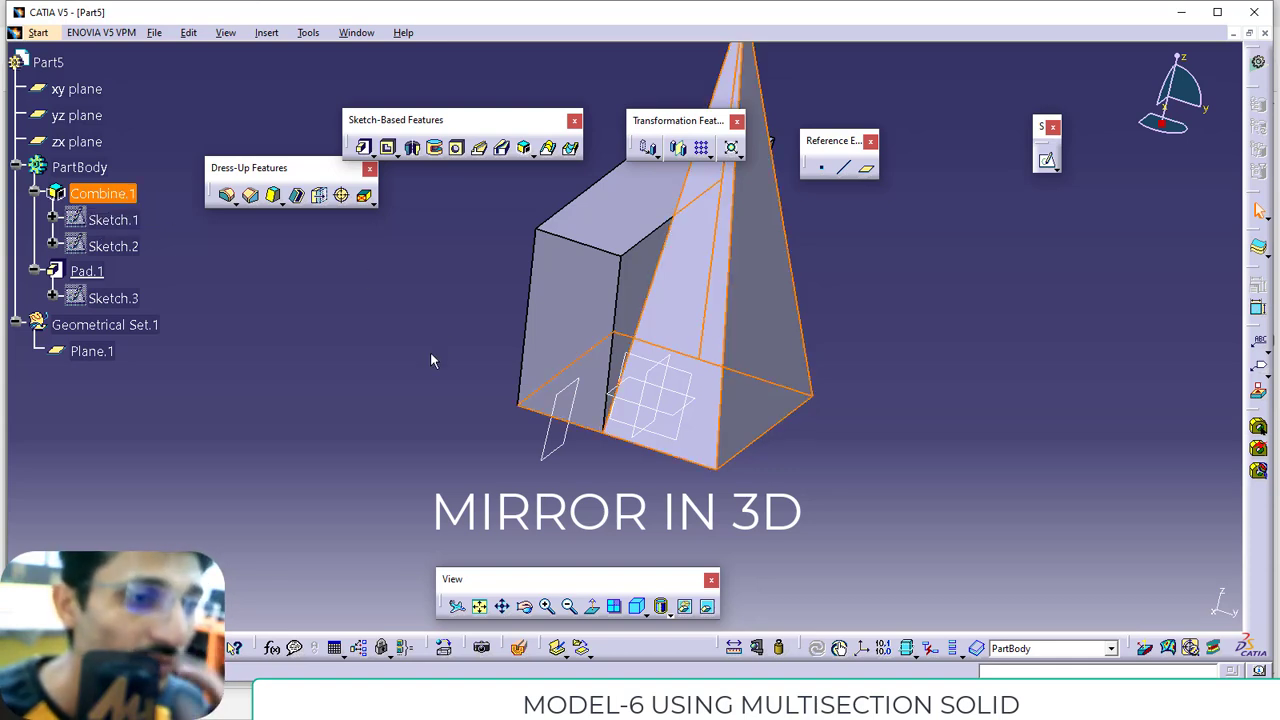
left_click(680, 148)
left_click(553, 447)
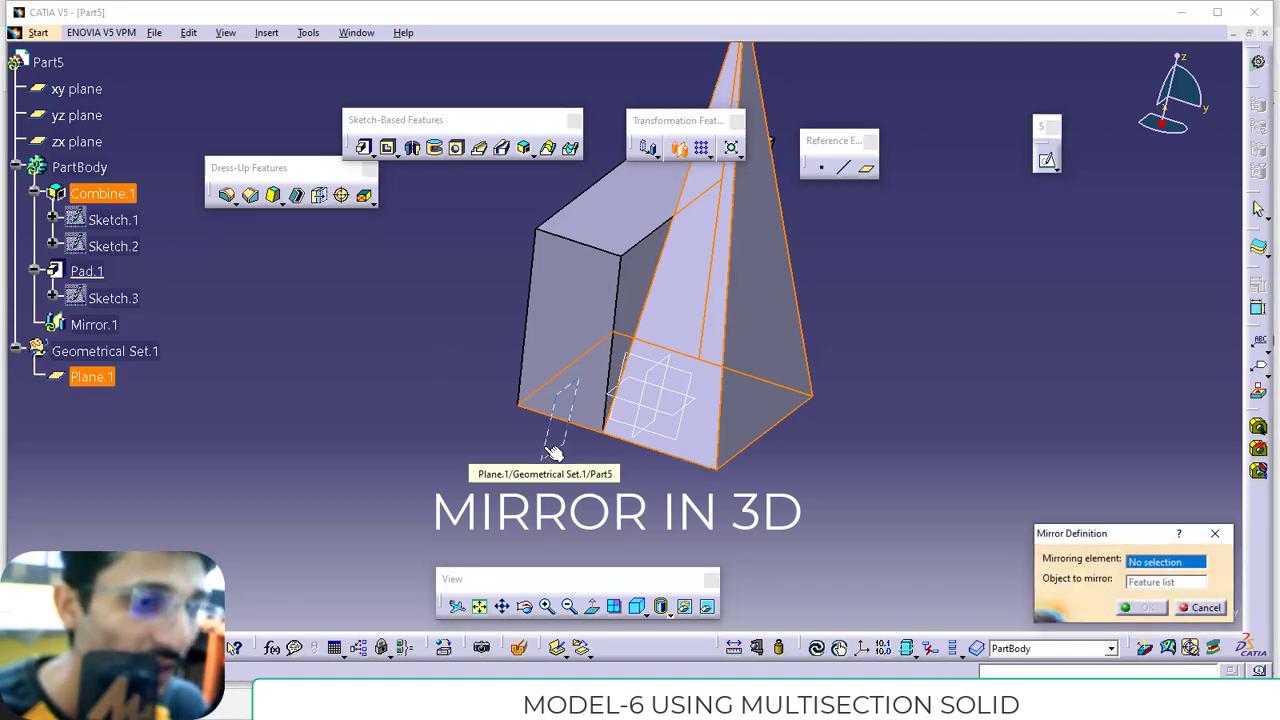
left_click(1140, 607)
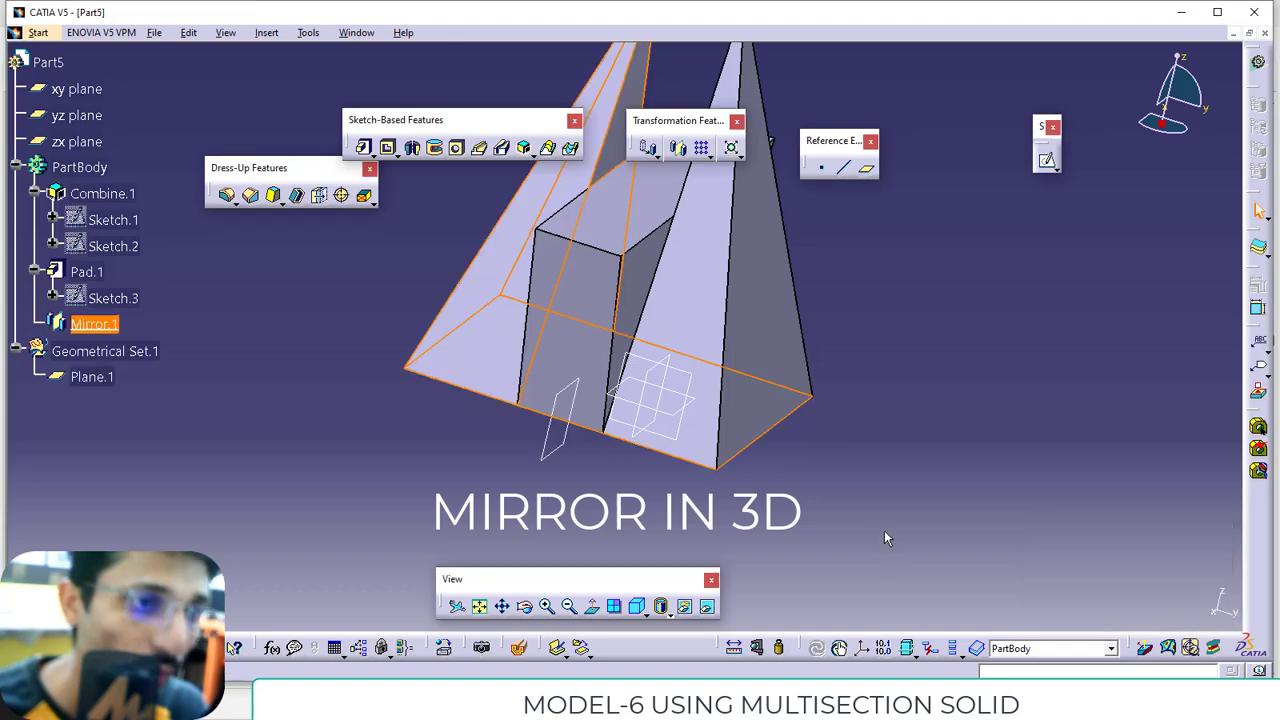
middle_click_drag(703, 465, 612, 492)
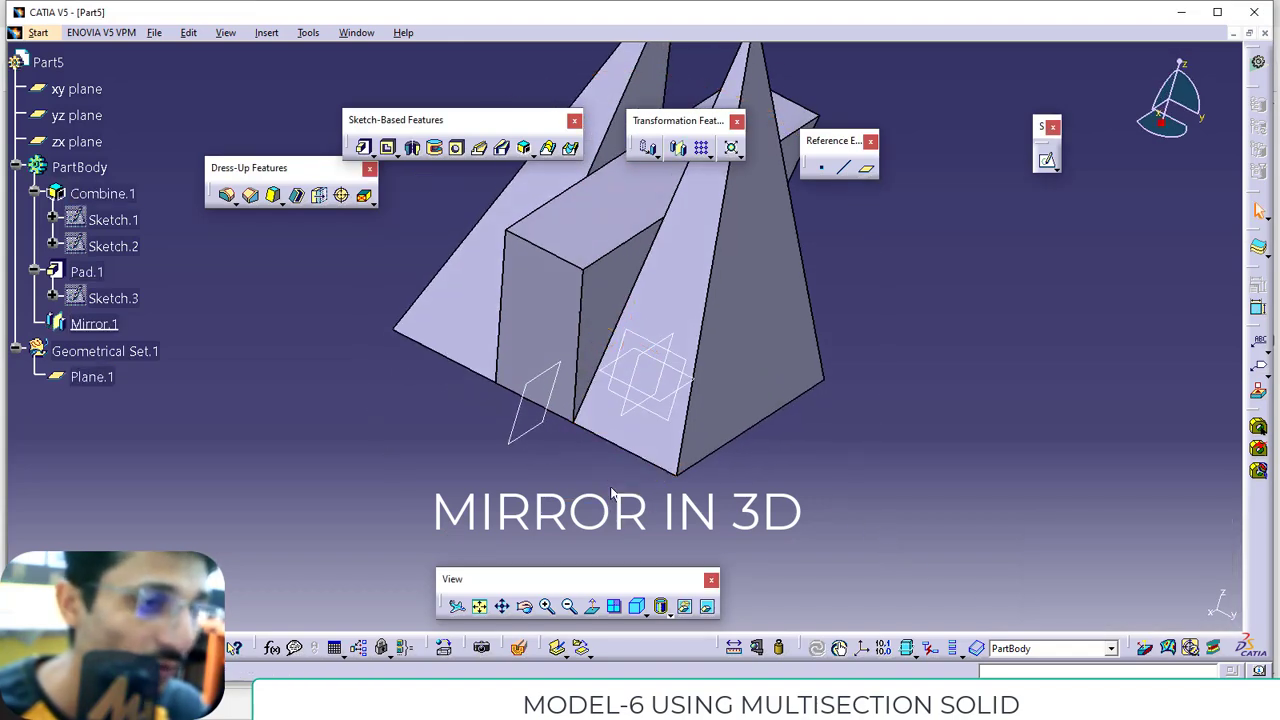
left_click(637, 607)
middle_click_drag(485, 416, 482, 478, "ctrl")
middle_click_drag(540, 402, 466, 458)
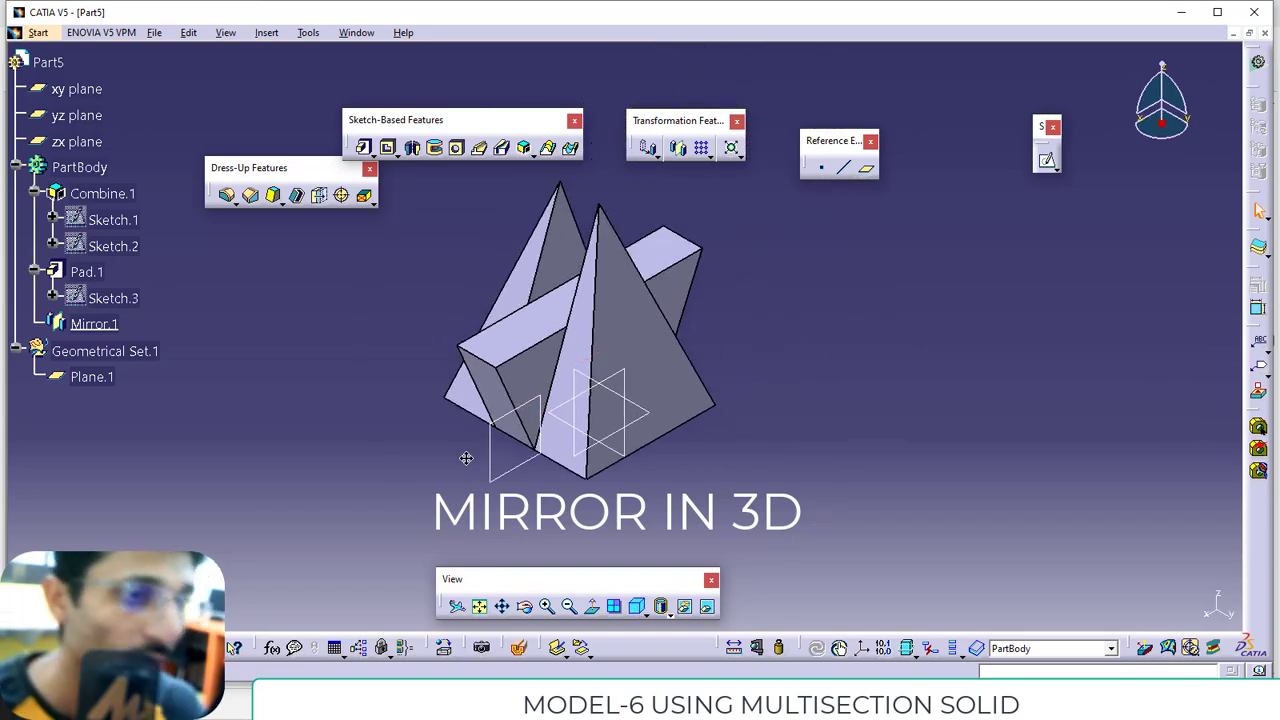